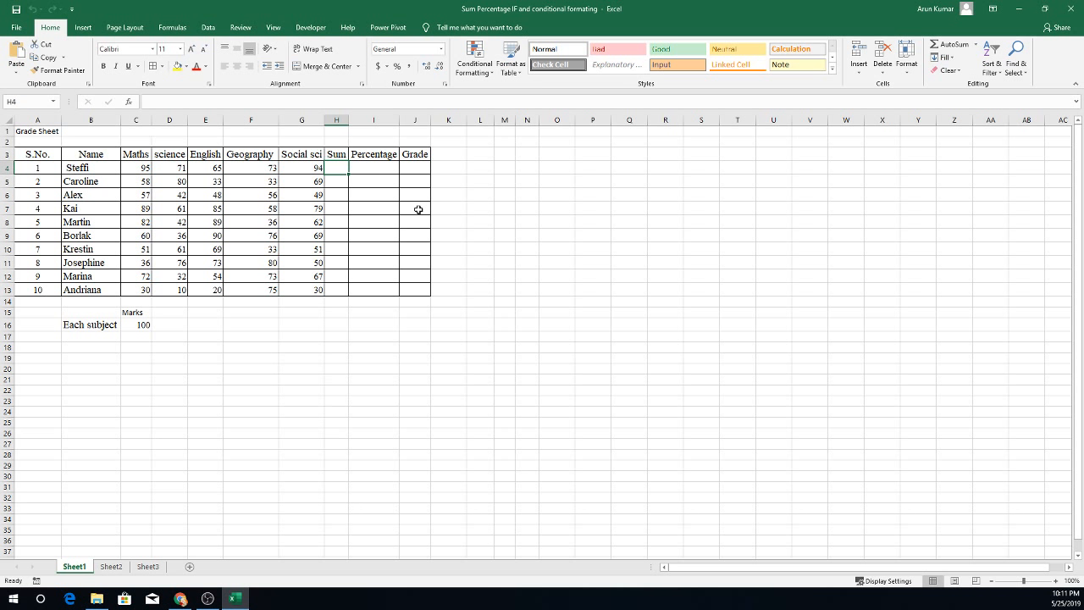
# Total the first student's five subject marks in H4 with =SUM(C4:G4).
pyautogui.write('=')
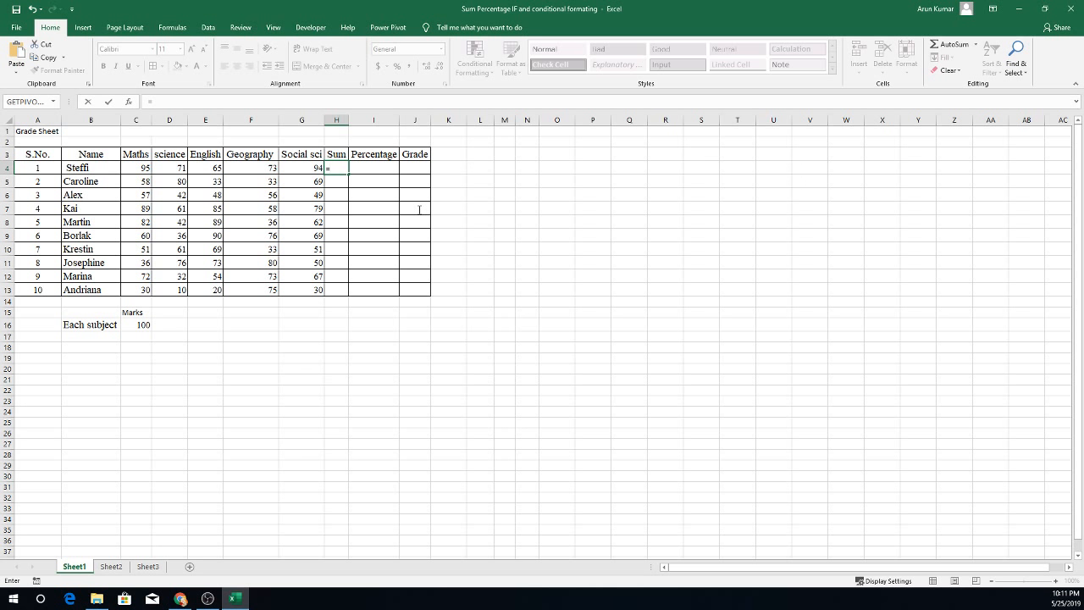
pyautogui.write('sum')
pyautogui.press('Tab')
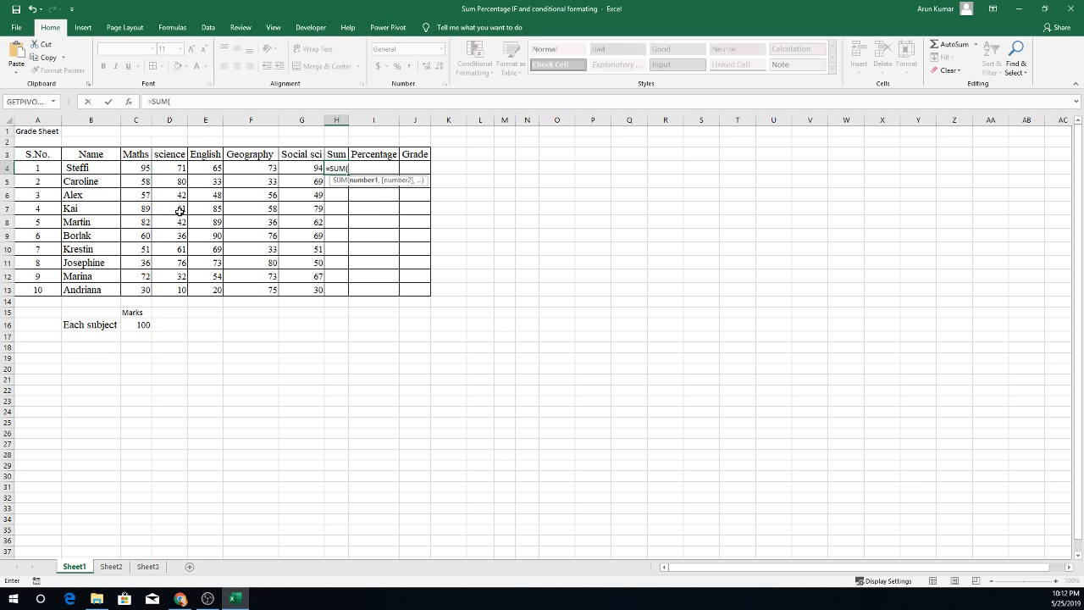
pyautogui.press('Left')
pyautogui.press('Left')
pyautogui.press('Left')
pyautogui.press('Left')
pyautogui.press('Left')
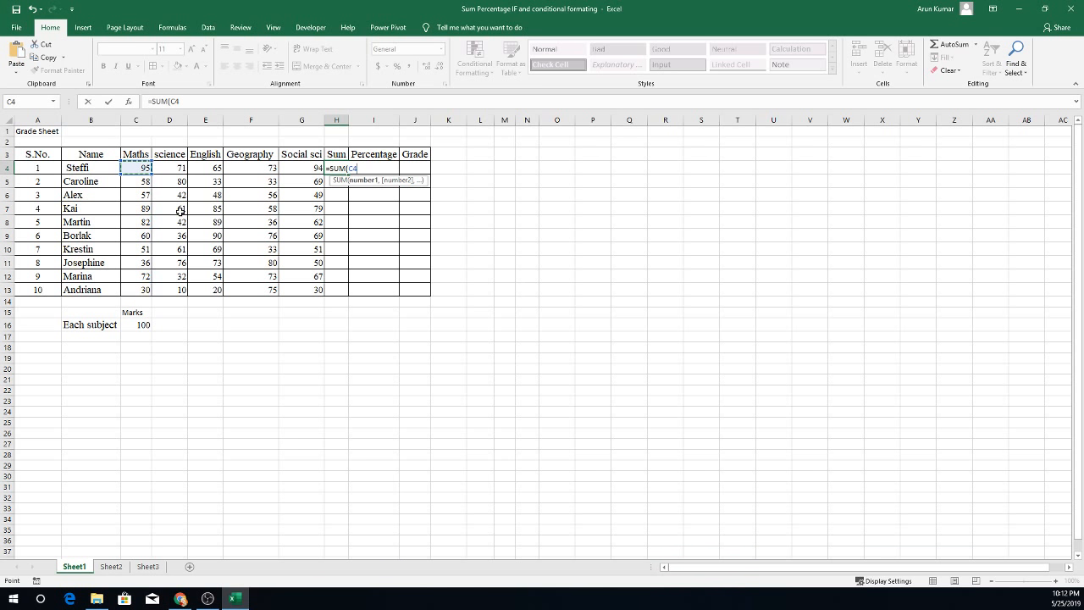
pyautogui.hotkey('shift', 'Right')
pyautogui.hotkey('shift', 'Right')
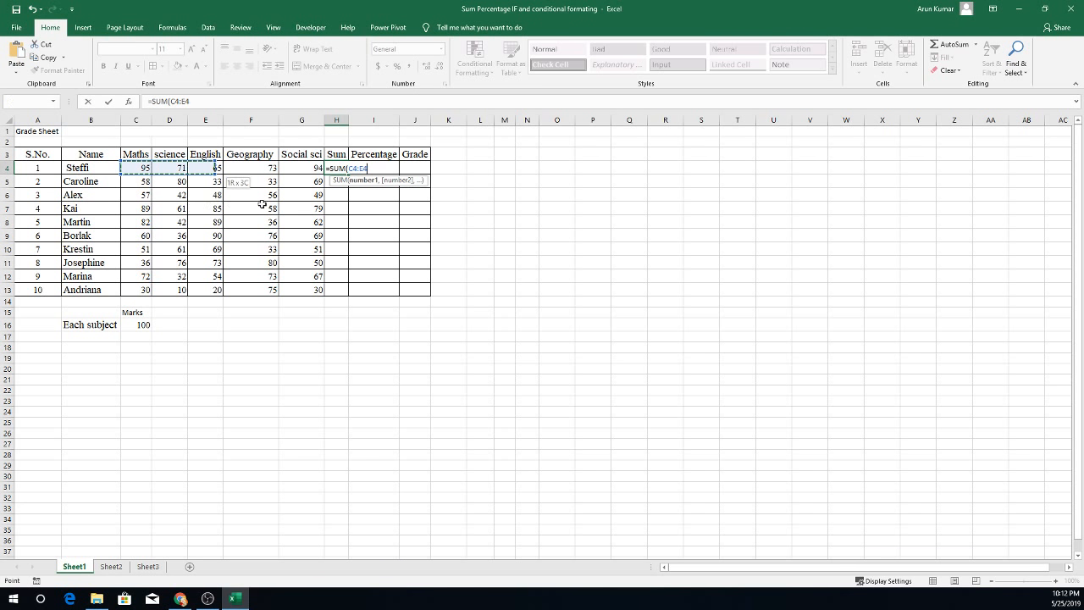
pyautogui.hotkey('shift', 'Right')
pyautogui.hotkey('shift', 'Right')
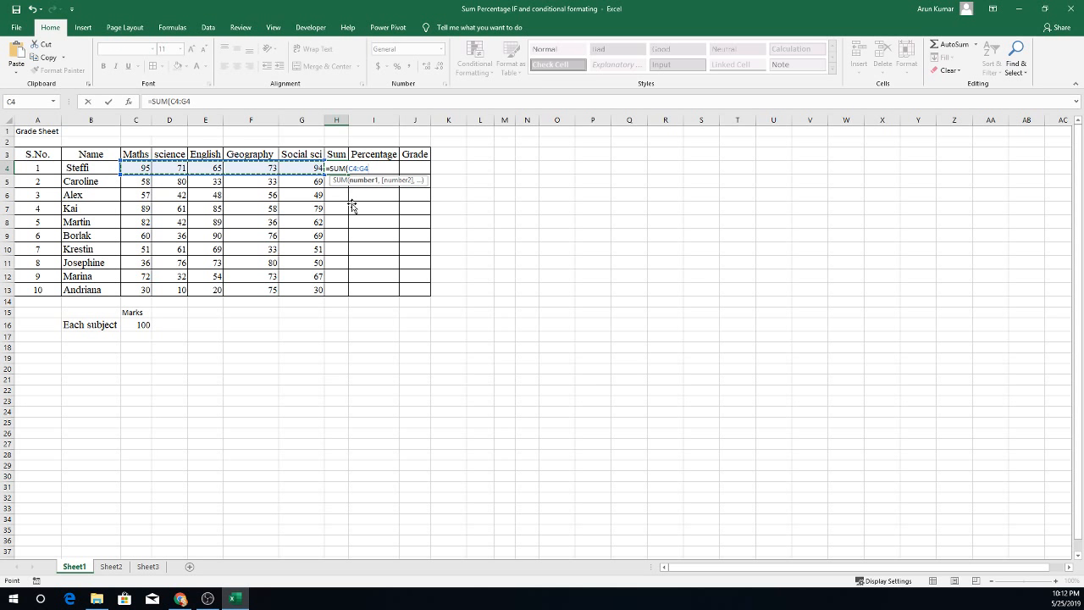
pyautogui.write(')')
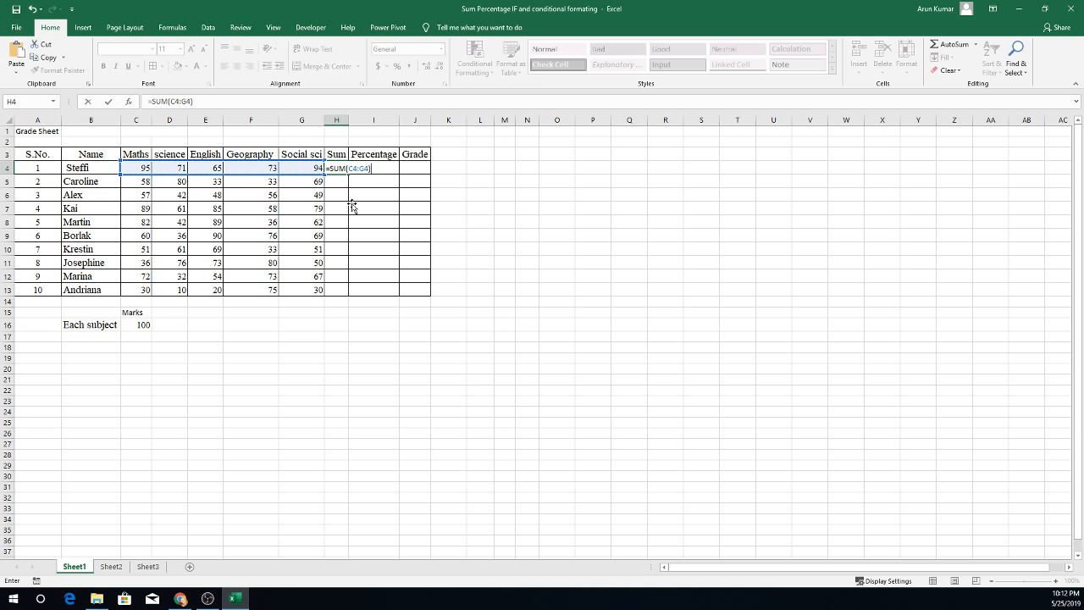
pyautogui.press('Return')
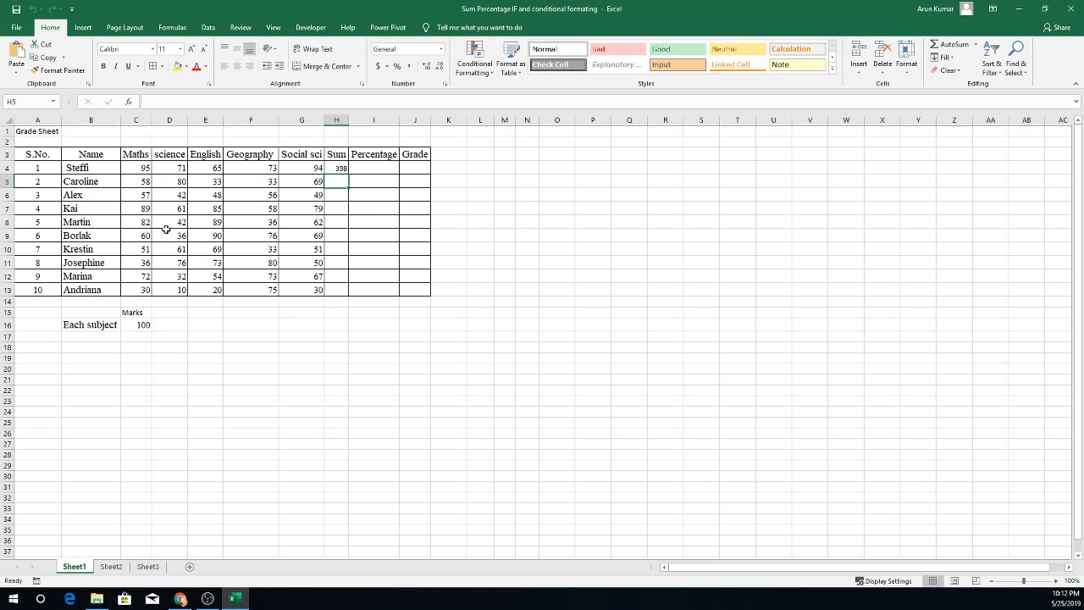
# AutoSum the second student's marks in C5:G5 into the Sum column.
pyautogui.moveTo(140, 182); pyautogui.dragTo(254, 181)
pyautogui.moveTo(341, 230); pyautogui.dragTo(391, 231)
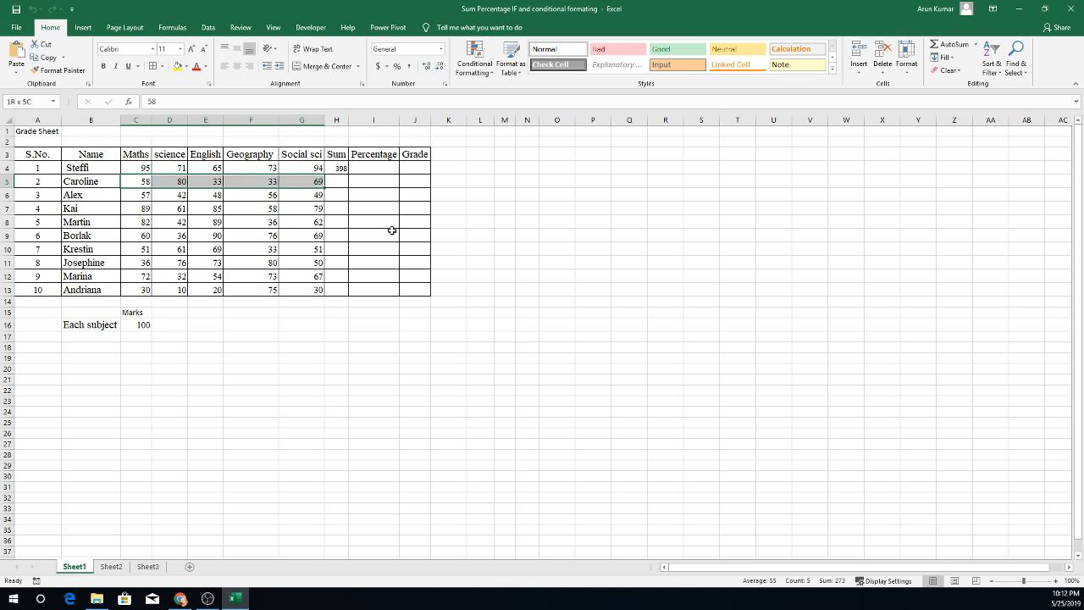
pyautogui.moveTo(392, 231); pyautogui.dragTo(392, 230)
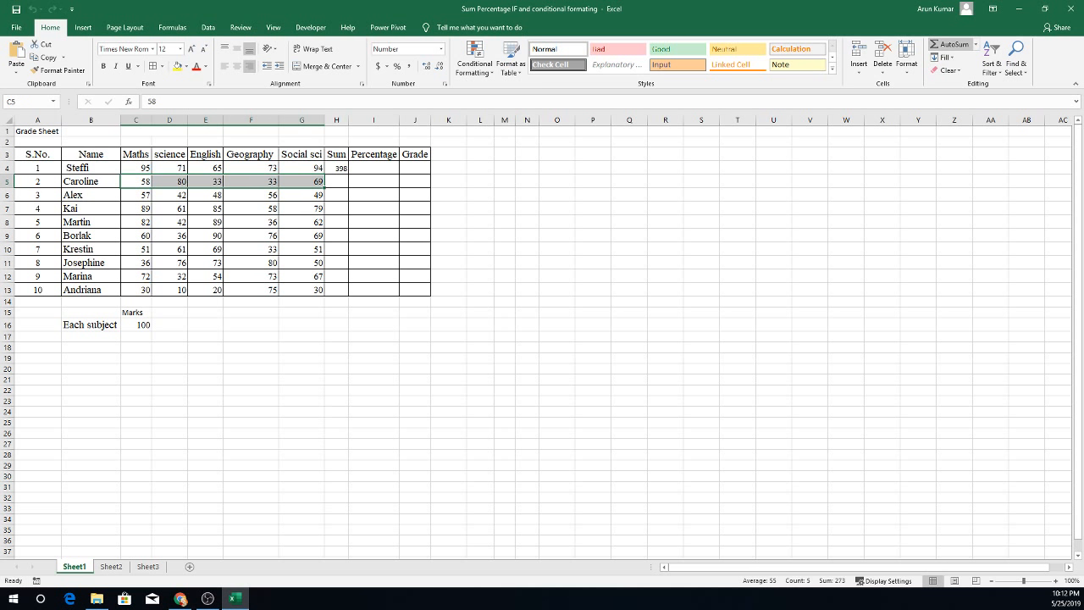
pyautogui.click(952, 43)
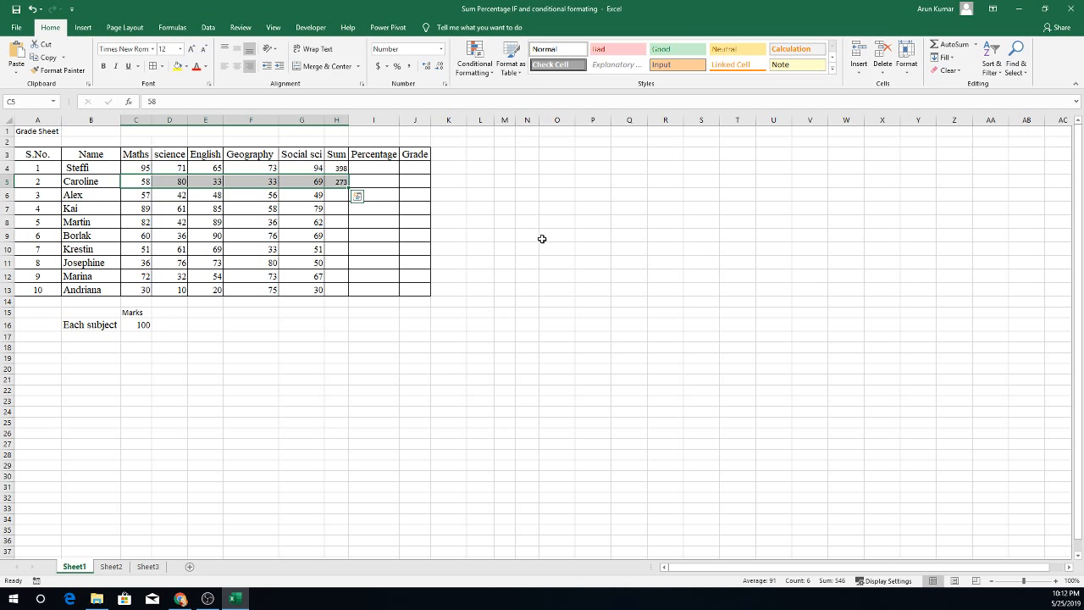
# Clear the totals in H4:H5 and AutoSum all ten students' marks in C4:G13 into the Sum column.
pyautogui.moveTo(341, 169); pyautogui.dragTo(343, 178)
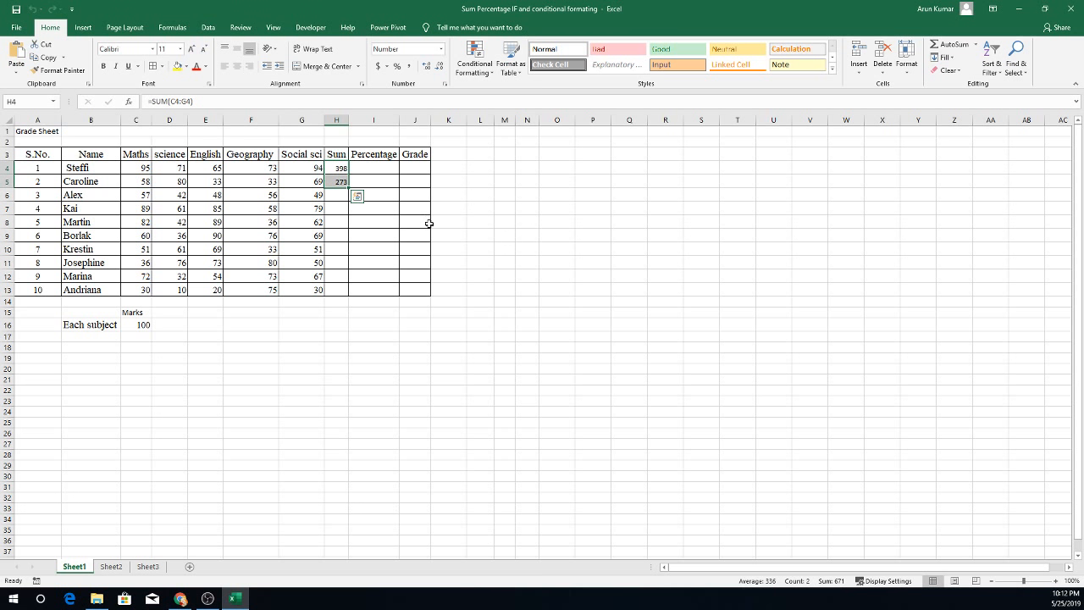
pyautogui.press('Delete')
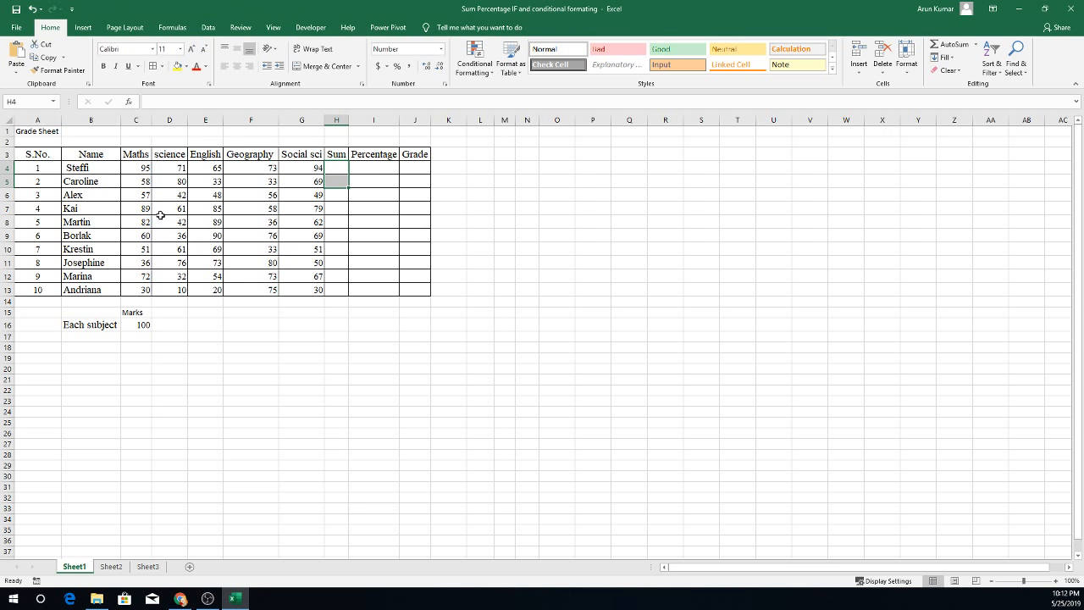
pyautogui.click(128, 170)
pyautogui.moveTo(128, 169); pyautogui.dragTo(309, 291)
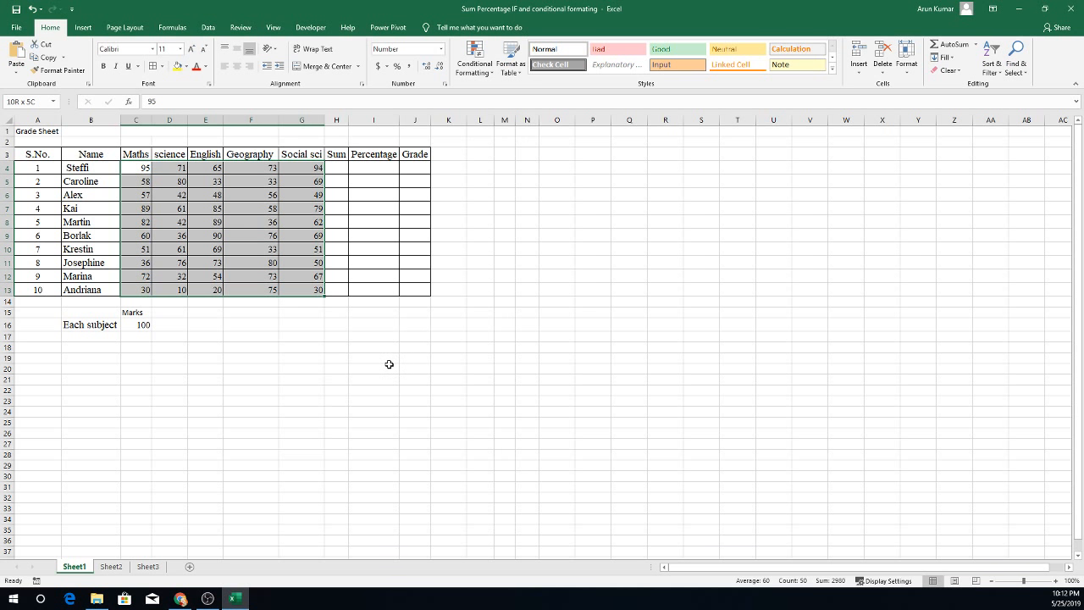
pyautogui.moveTo(309, 290); pyautogui.dragTo(335, 292)
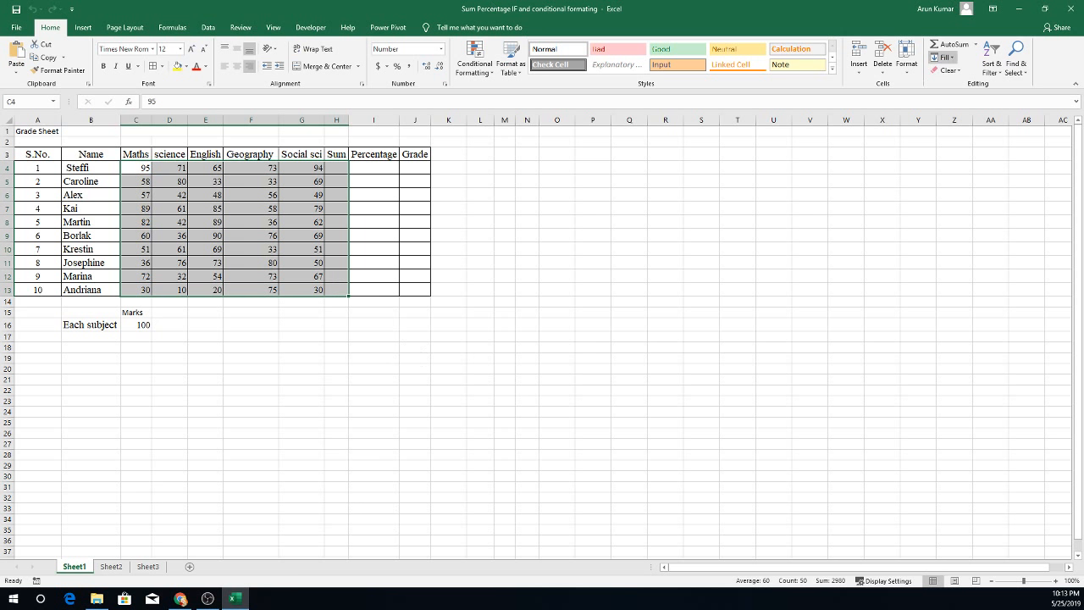
pyautogui.click(952, 44)
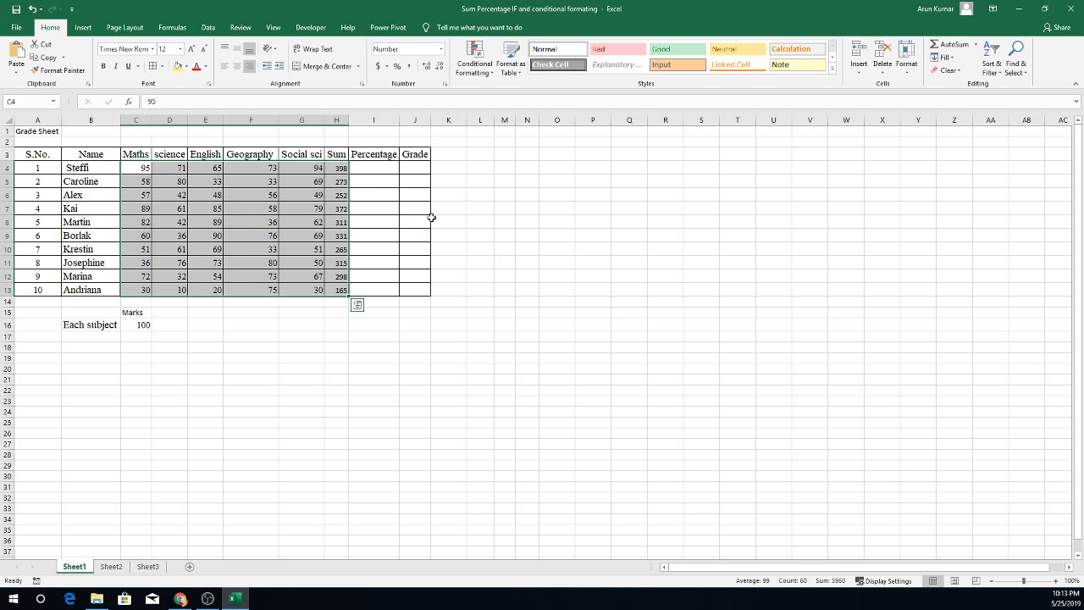
# Clear all the totals from the Sum column, H4:H13.
pyautogui.moveTo(336, 168); pyautogui.dragTo(338, 225)
pyautogui.moveTo(438, 302); pyautogui.dragTo(434, 363)
pyautogui.press('Delete')
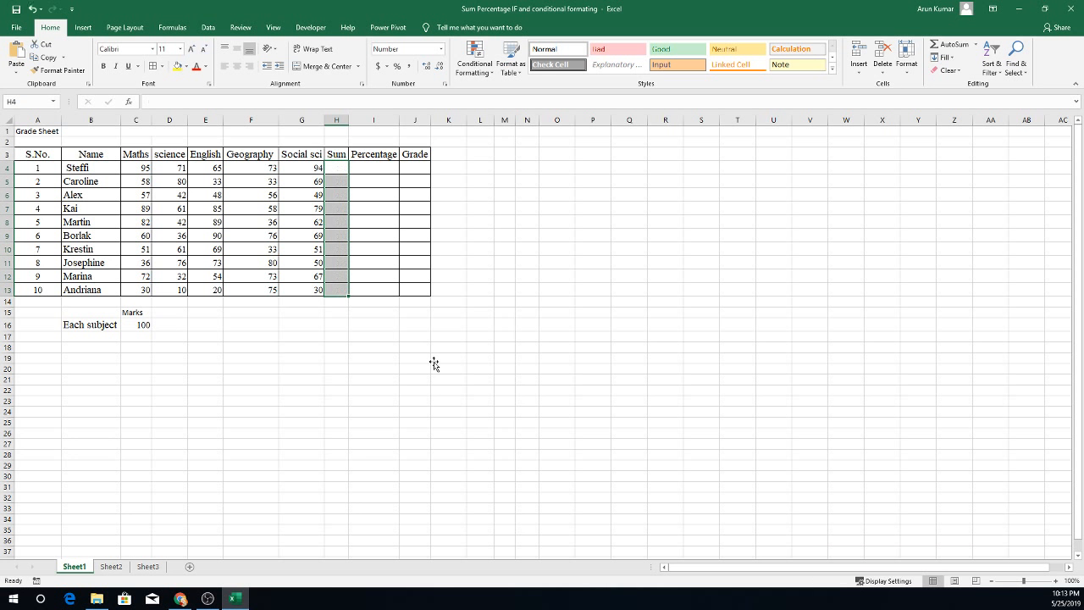
# Enter the formula =SUM(C4:G4) in H4 to total the first student's marks.
pyautogui.click(419, 212)
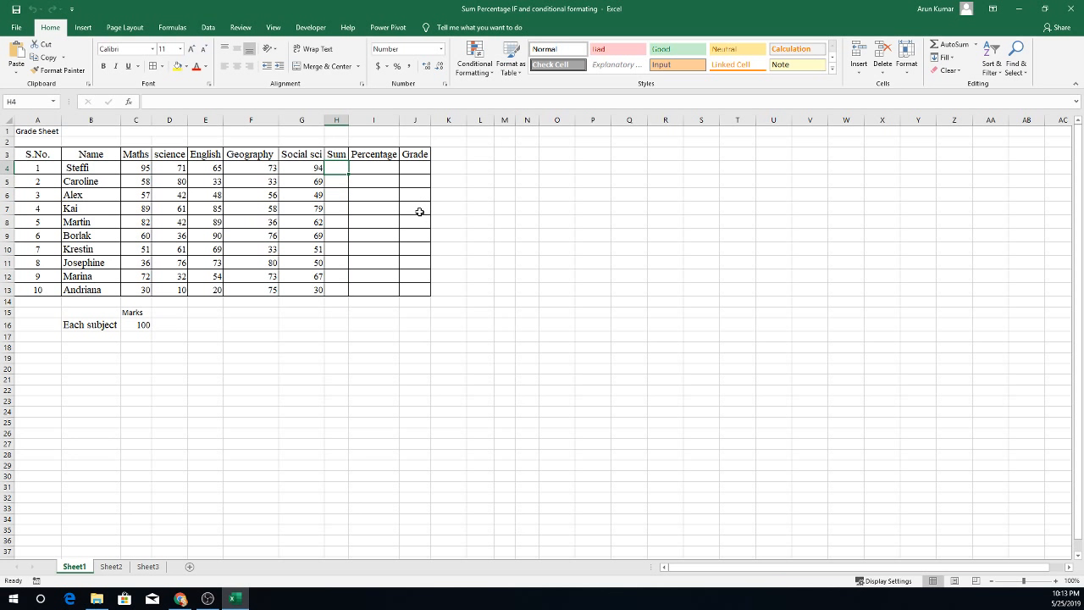
pyautogui.write('=')
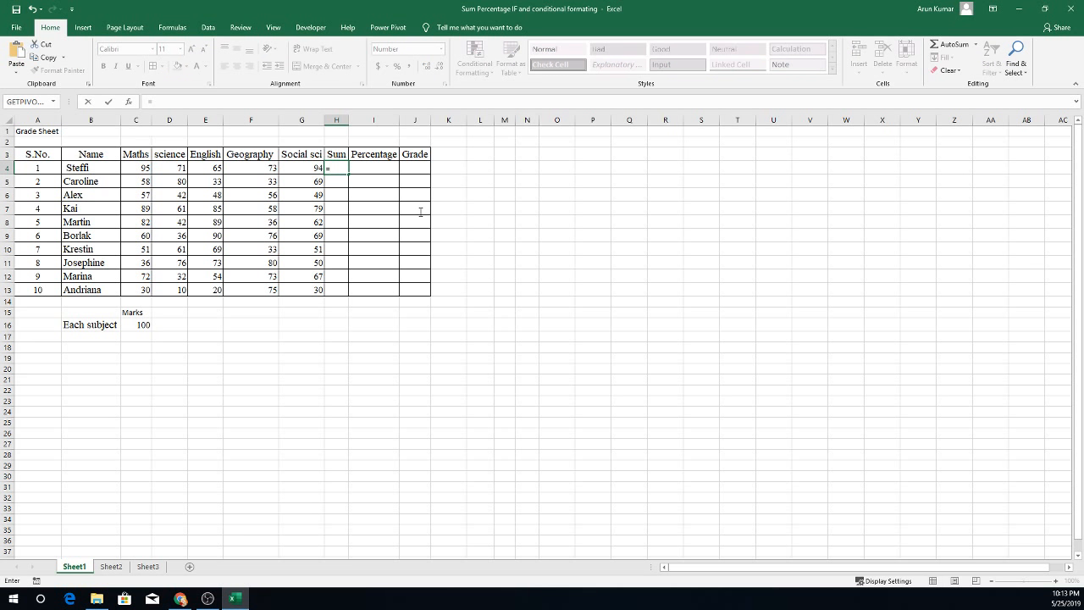
pyautogui.write('sum')
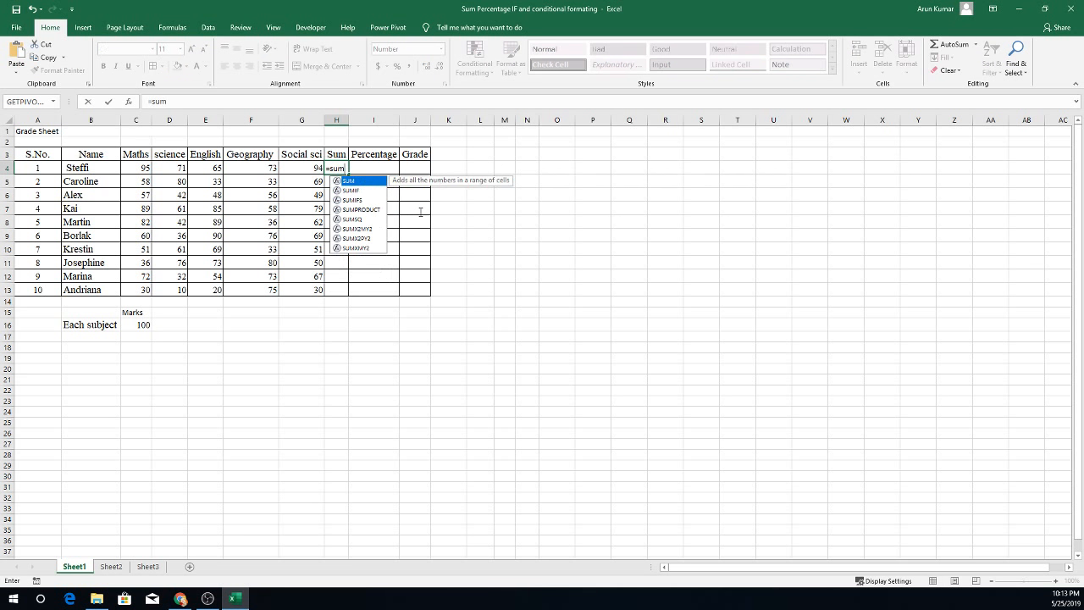
pyautogui.press('Tab')
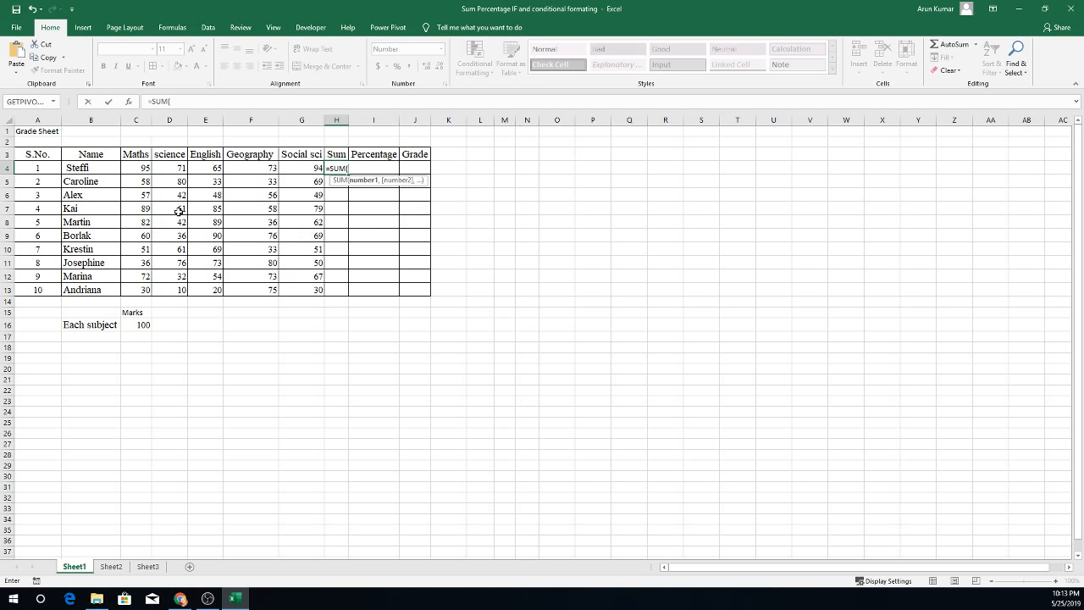
pyautogui.moveTo(135, 168); pyautogui.dragTo(301, 168)
pyautogui.write(')')
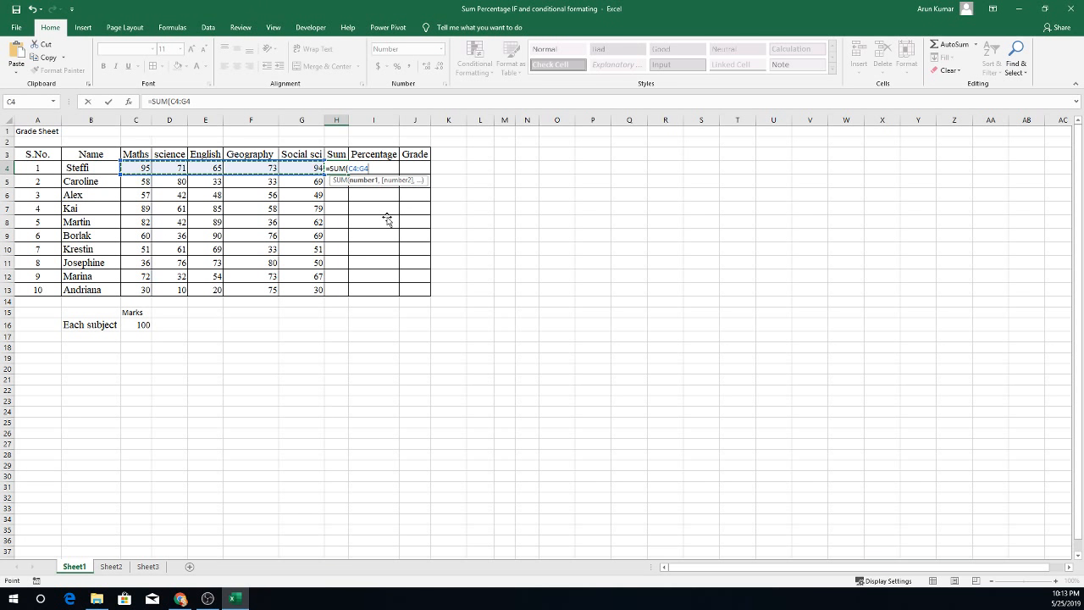
pyautogui.press('Return')
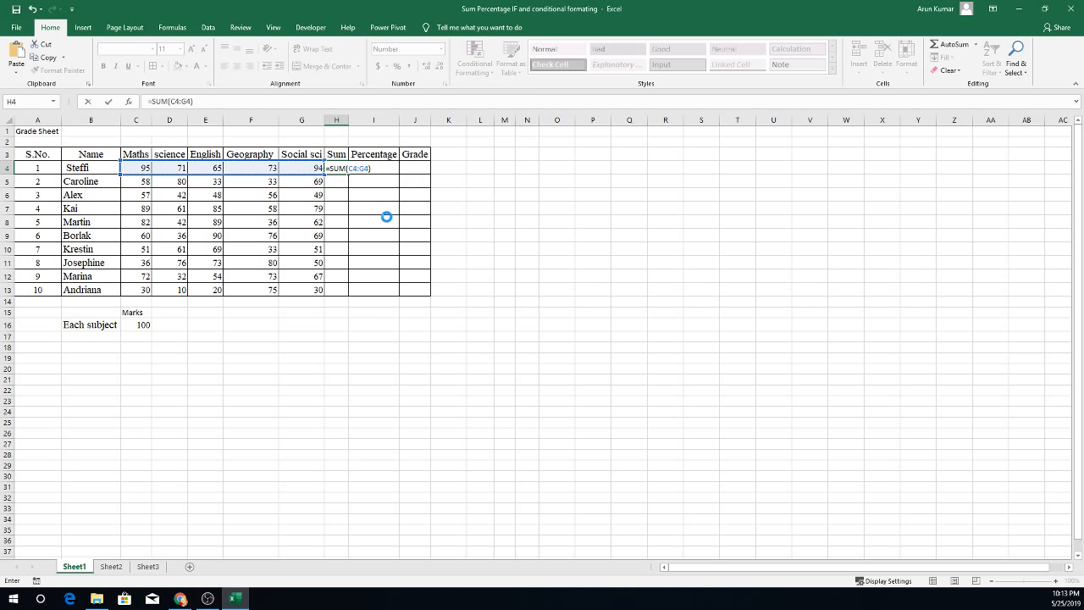
# Fill the sum formula from H4 down to H13 for the remaining students.
pyautogui.press('Up')
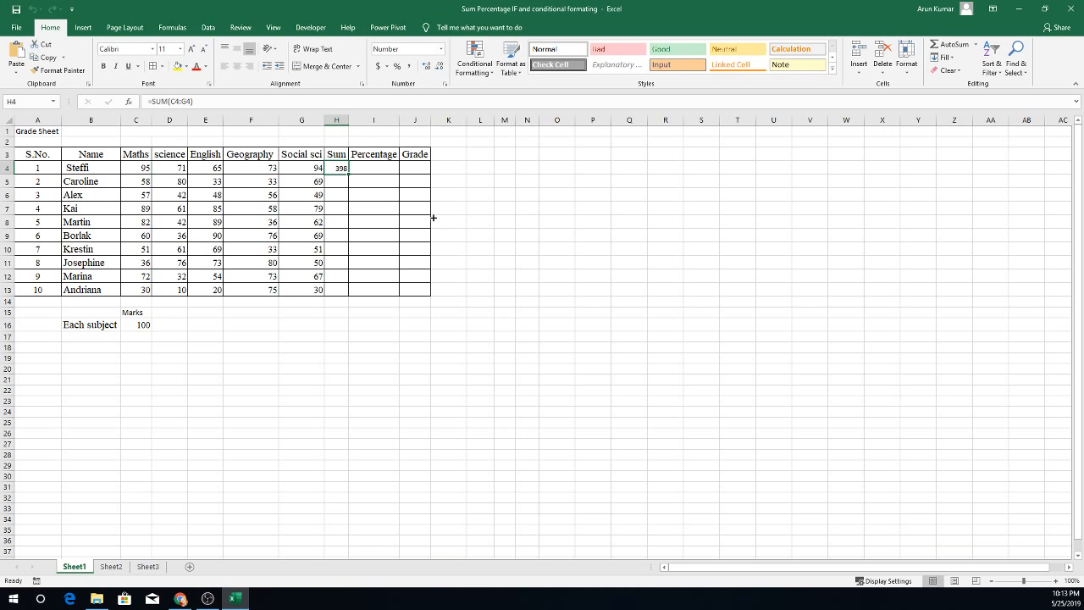
pyautogui.moveTo(348, 174); pyautogui.dragTo(348, 174)
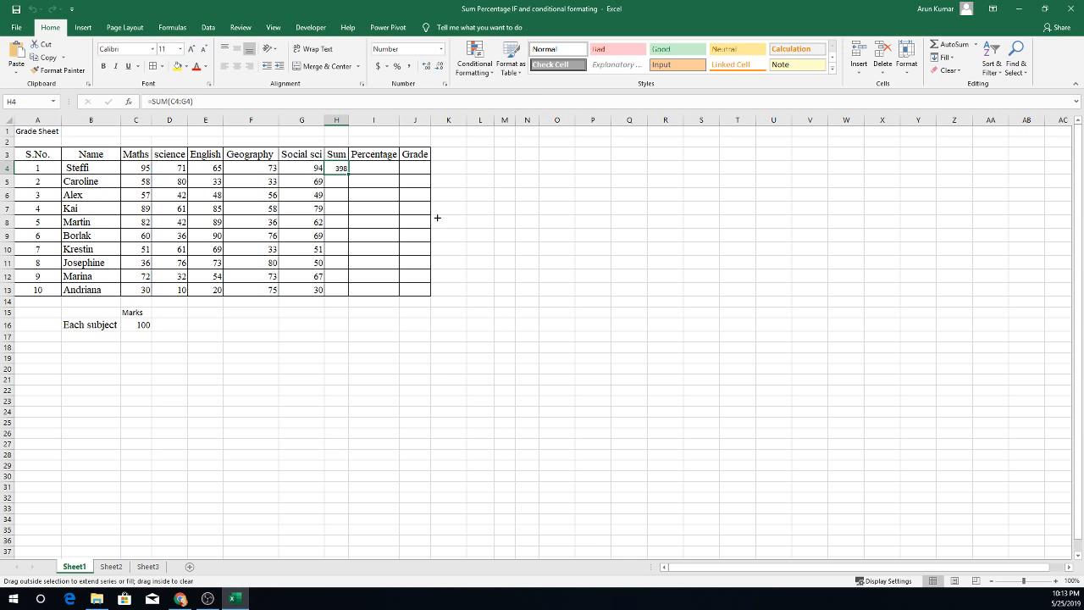
pyautogui.moveTo(437, 218)
pyautogui.mouseDown()
pyautogui.moveTo(436, 363)
pyautogui.moveTo(430, 210)
pyautogui.moveTo(434, 218)
pyautogui.mouseUp()
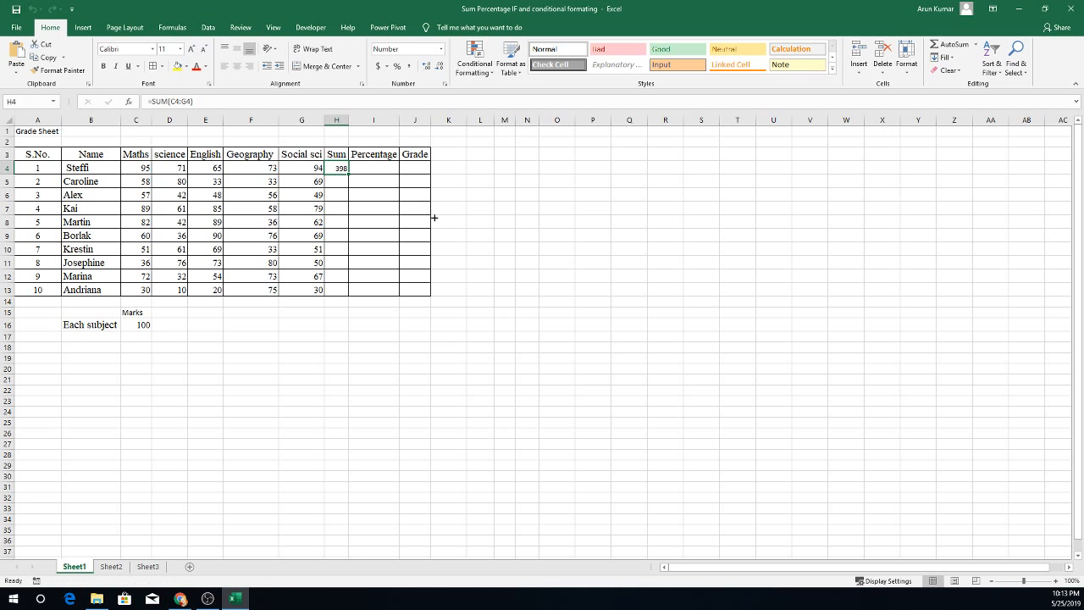
pyautogui.doubleClick(436, 219)
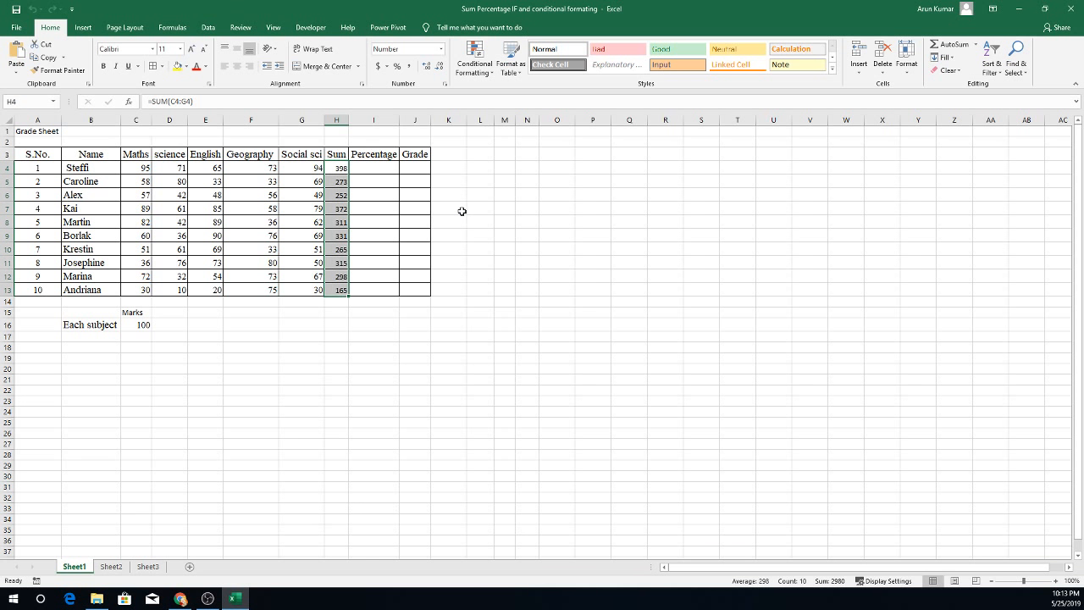
# Calculate the percentages by entering =H4/500*100 in I4 and filling it down to I13.
pyautogui.press('Right')
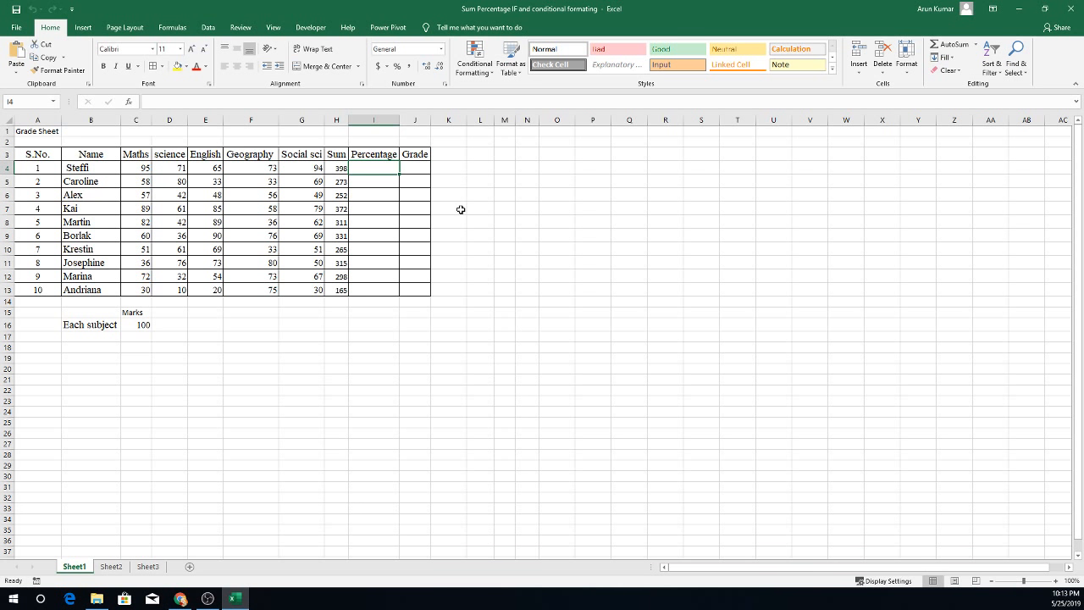
pyautogui.write('=')
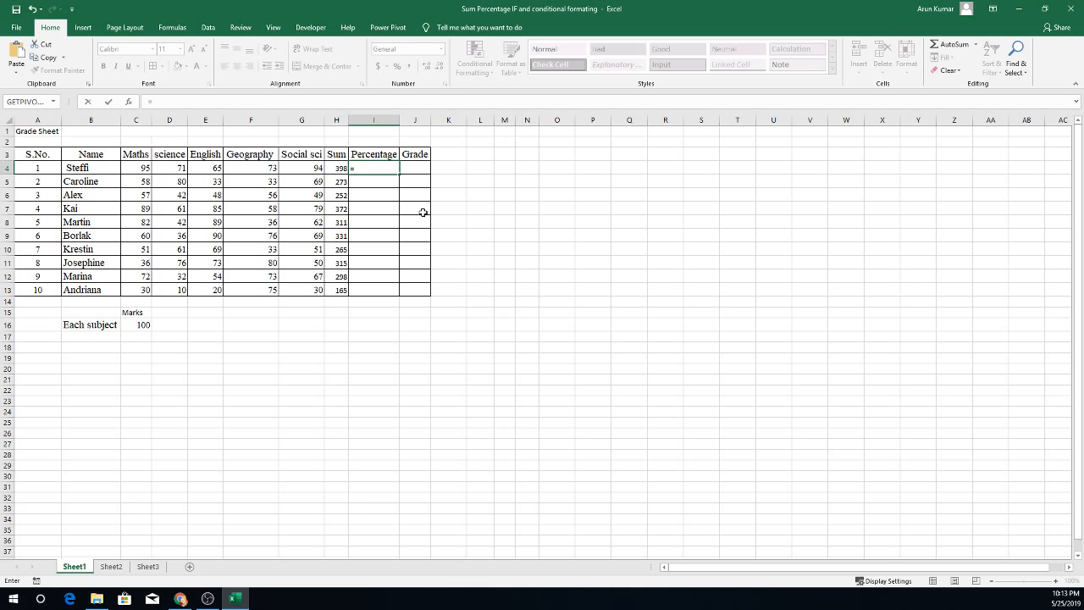
pyautogui.press('Left')
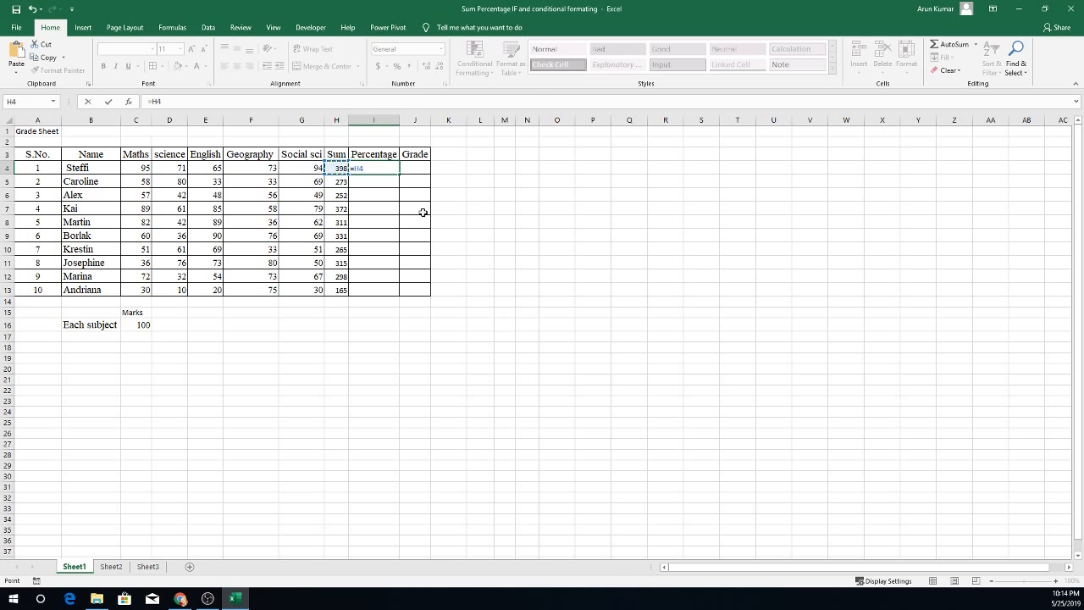
pyautogui.write('/')
pyautogui.write('500*100')
pyautogui.press('Return')
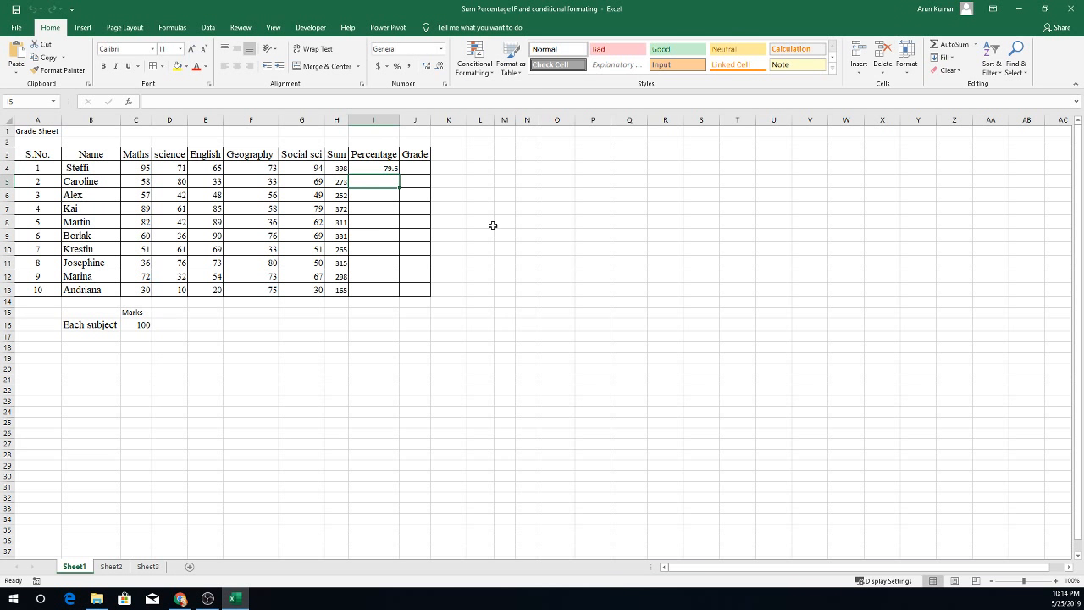
pyautogui.press('Up')
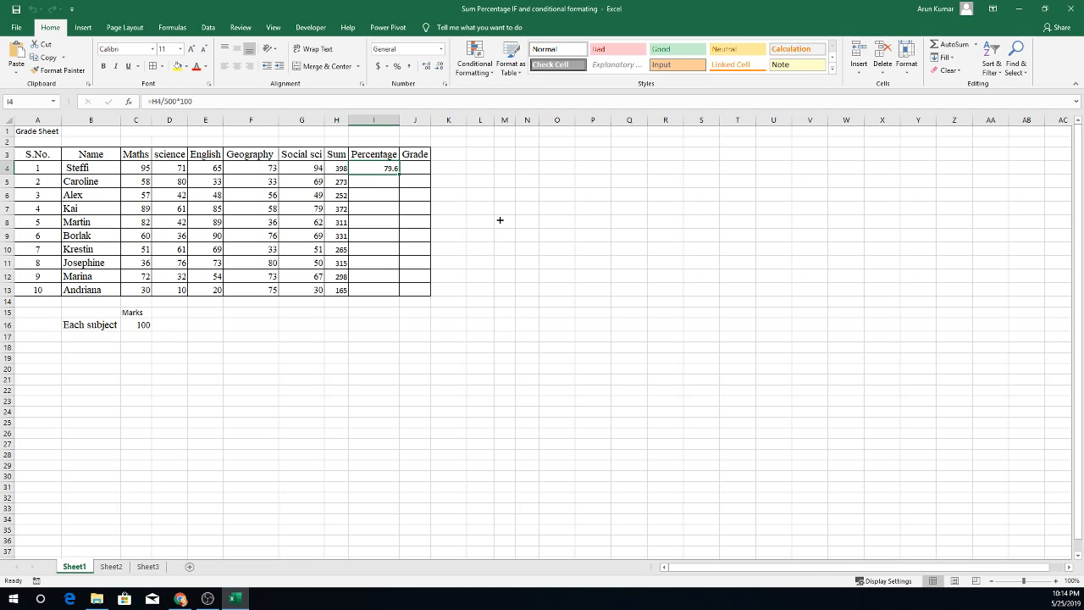
pyautogui.moveTo(501, 220); pyautogui.dragTo(502, 369)
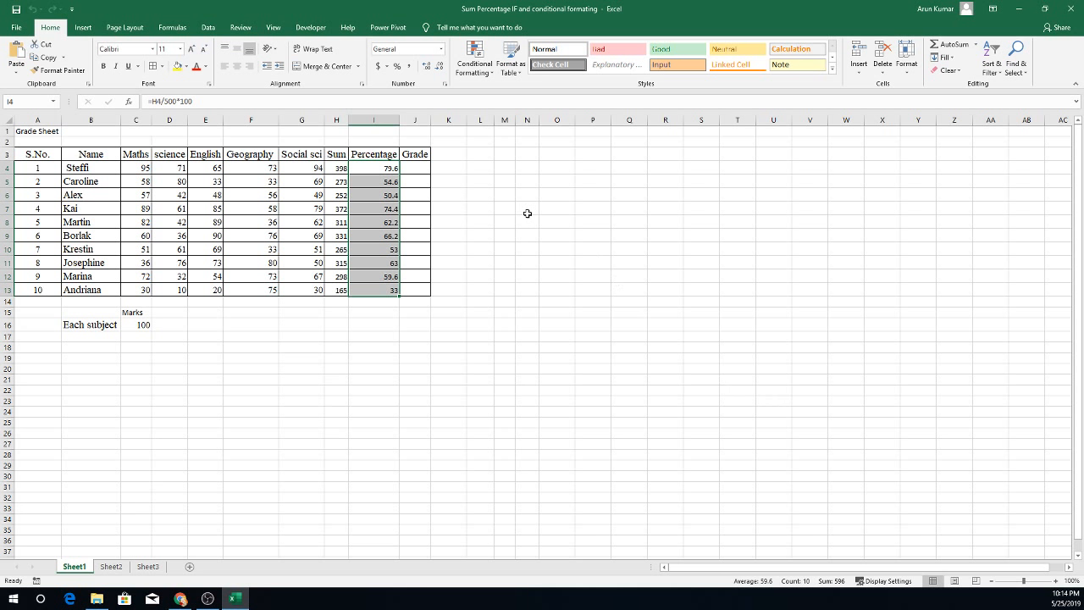
# Enter a less-than sign (<) in the empty cell O3, outside the grade table.
pyautogui.press('Right')
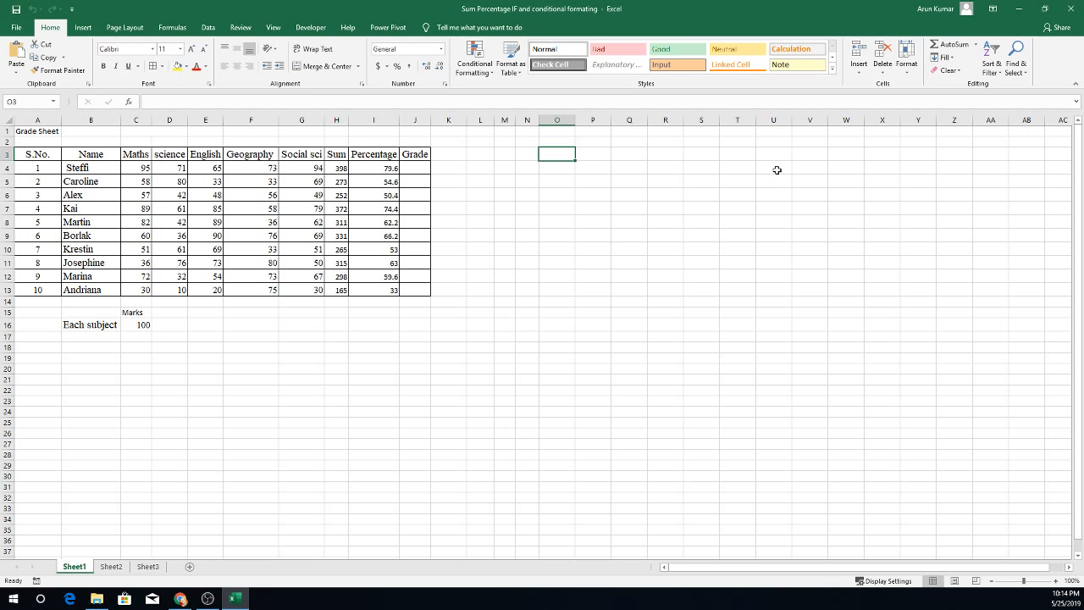
pyautogui.write('<')
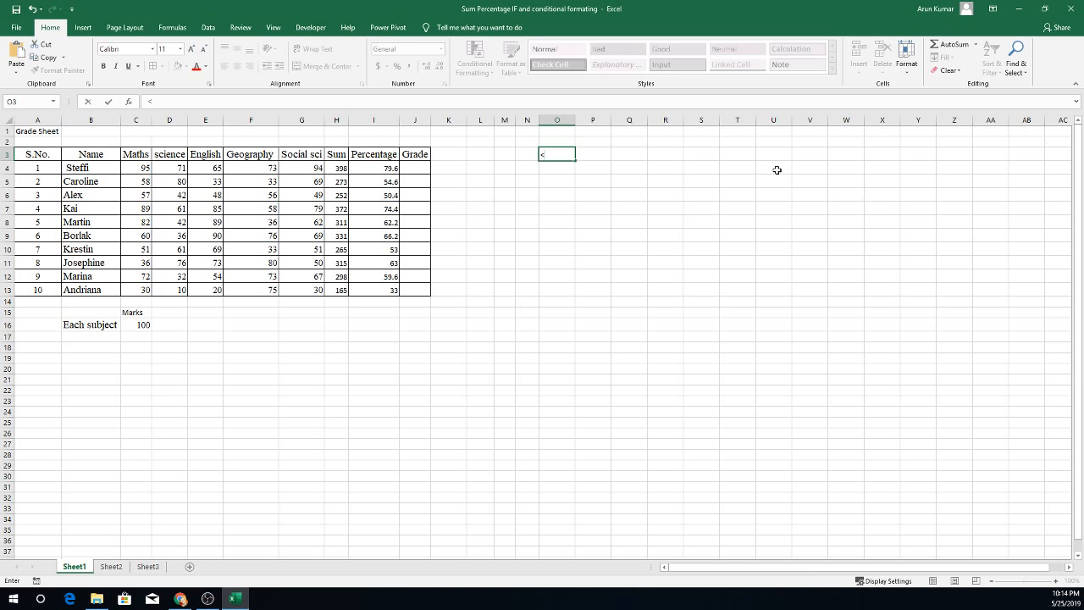
pyautogui.press('Return')
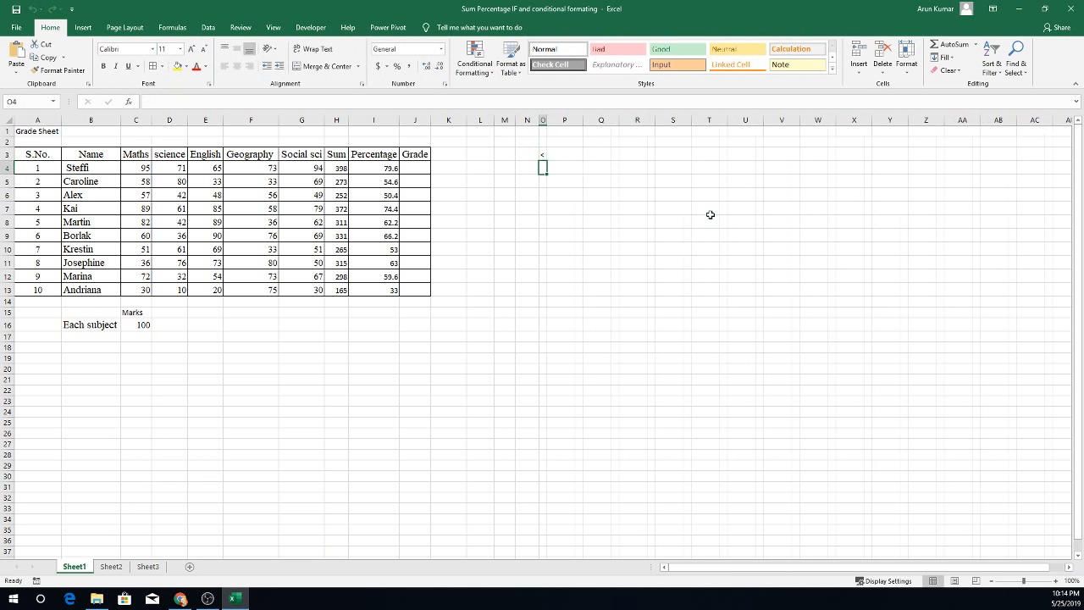
# Enter a greater-than sign (>) in O4 and try an equals sign (=) in O5.
pyautogui.write('>')
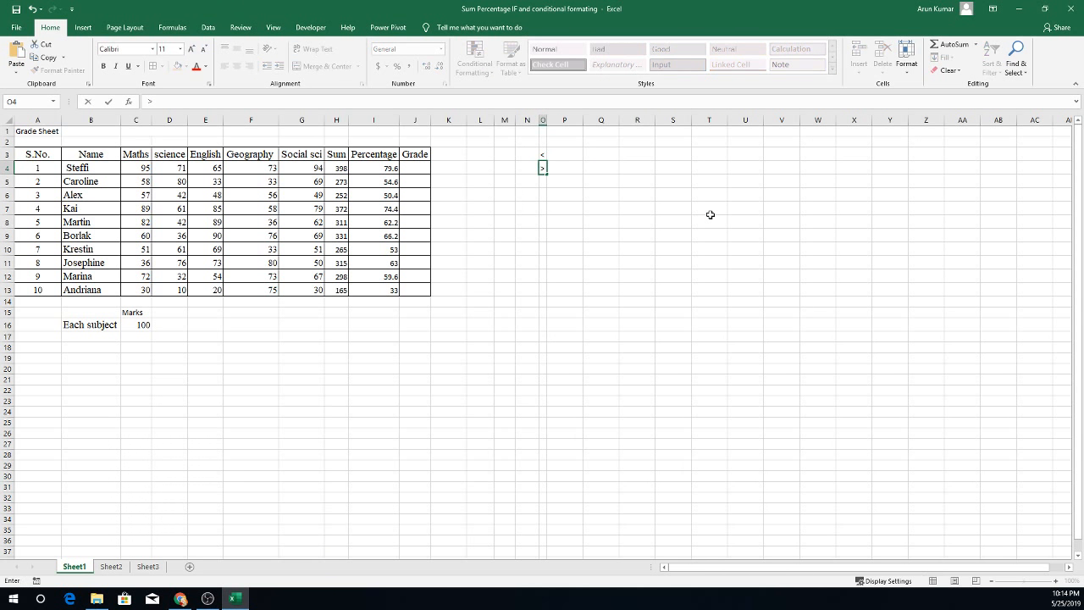
pyautogui.press('Return')
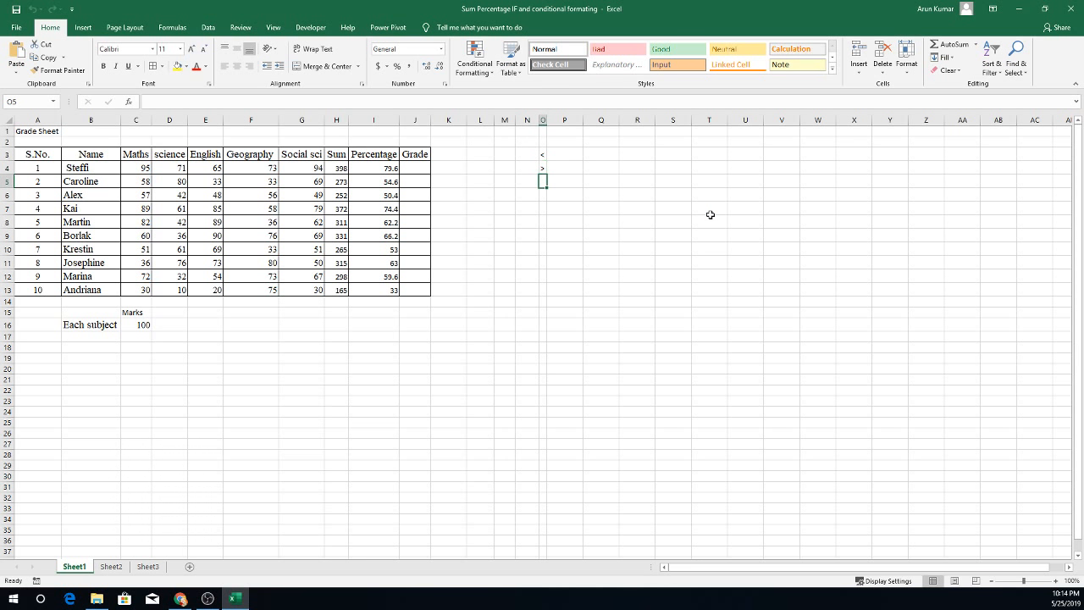
pyautogui.write('=')
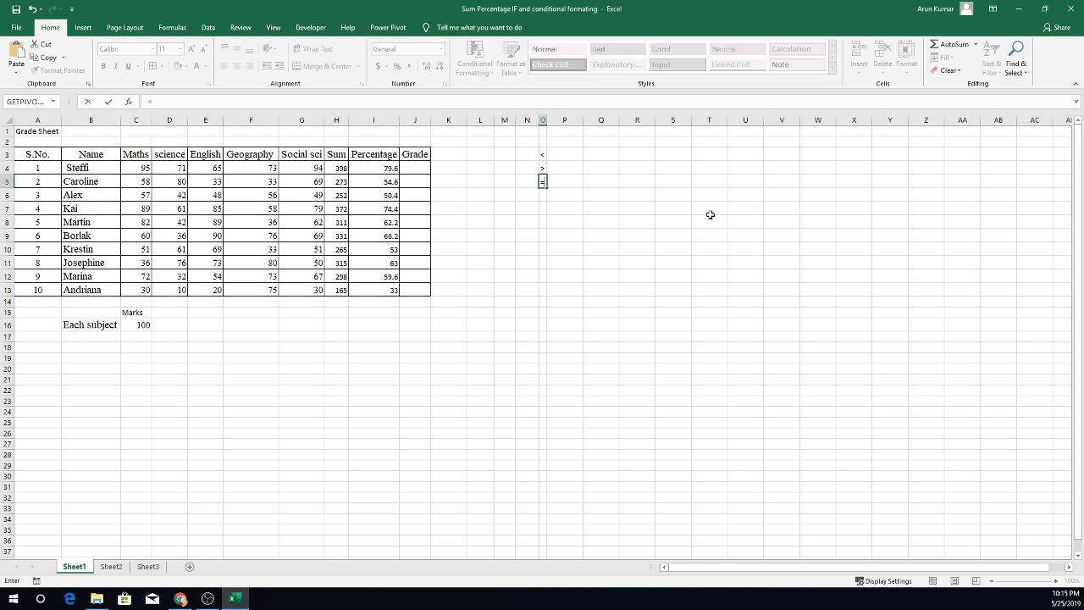
pyautogui.press('BackSpace')
pyautogui.press('Up')
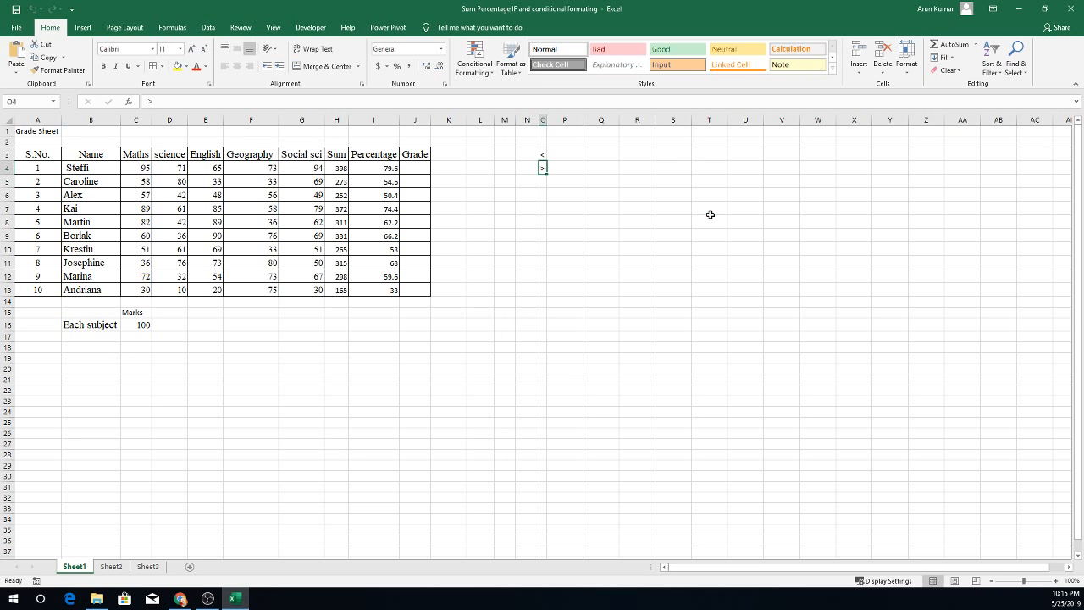
# Clear the comparison signs from cells O4 and O3.
pyautogui.press('Delete')
pyautogui.press('Up')
pyautogui.press('Delete')
# Start the first student's grade formula in J4 with the percentage test =IF(I4>=75.
pyautogui.hotkey('ctrl', 'Left')
pyautogui.press('Down')
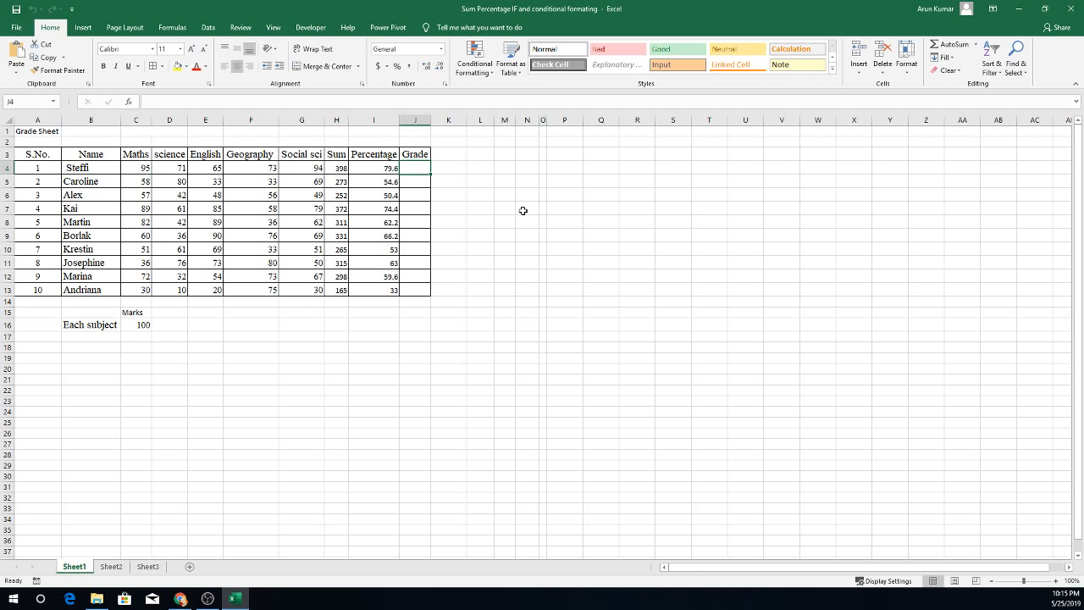
pyautogui.write('=')
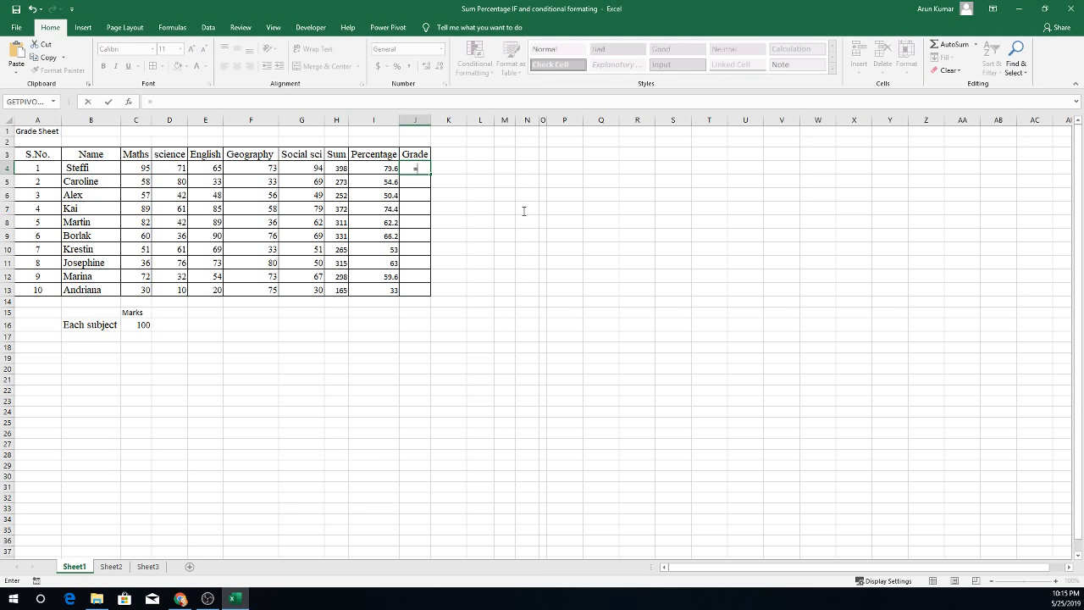
pyautogui.write('if')
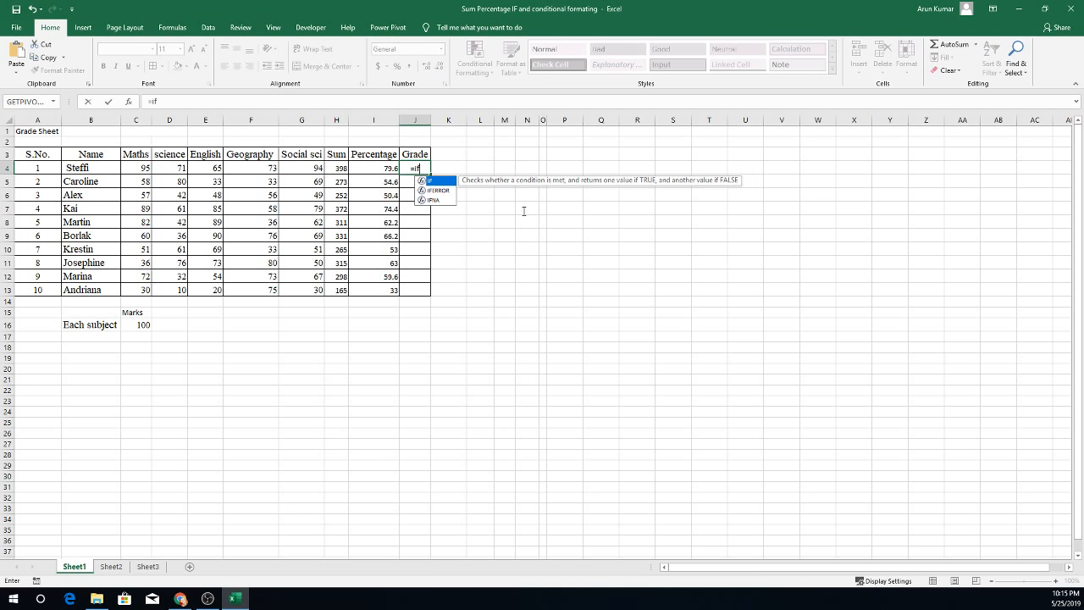
pyautogui.press('Tab')
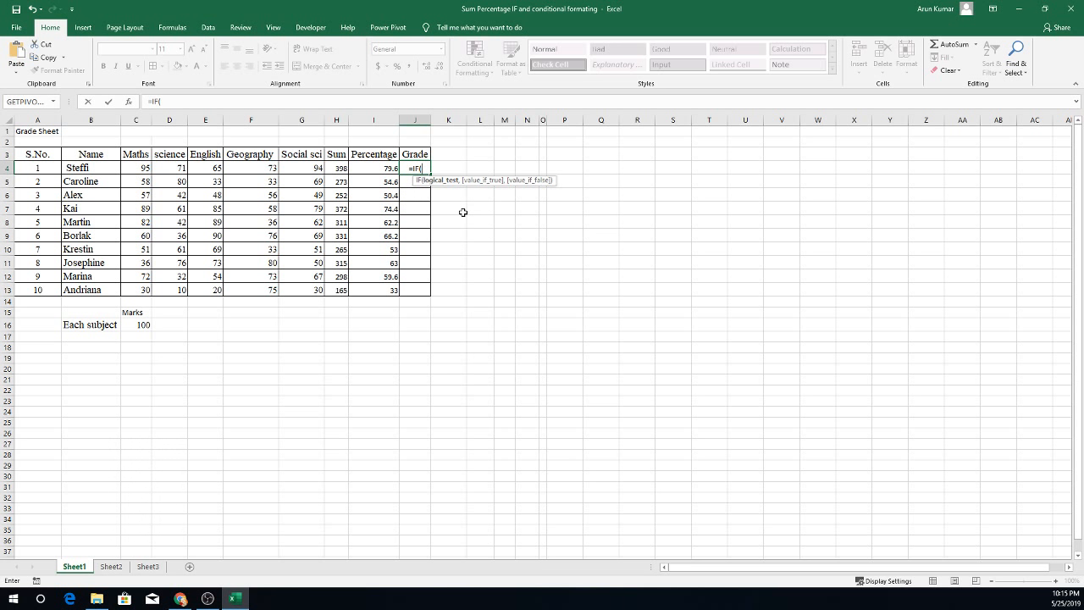
pyautogui.press('Left')
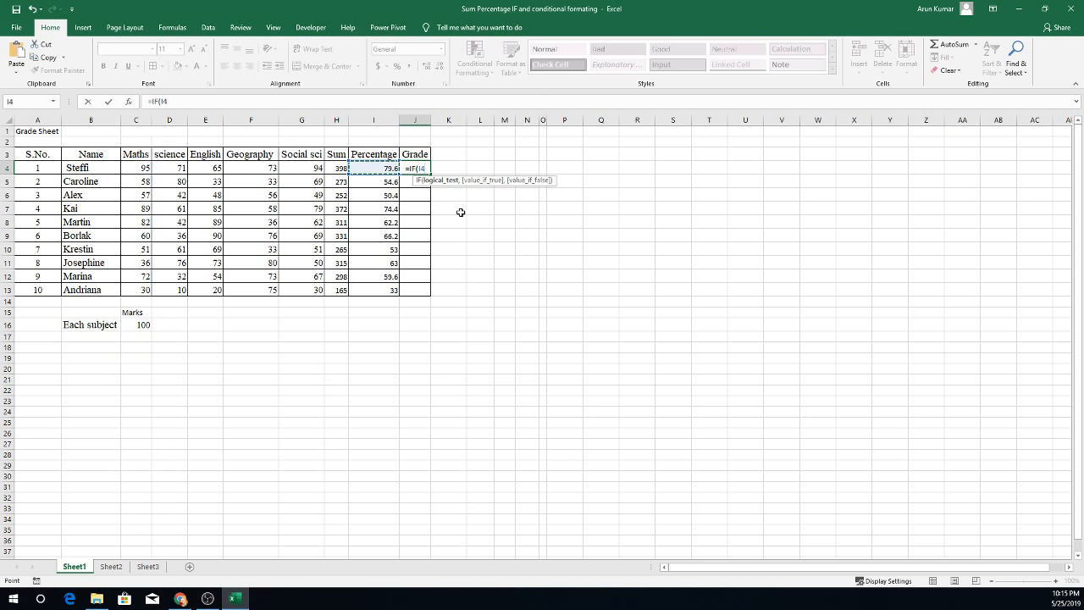
pyautogui.click(278, 102)
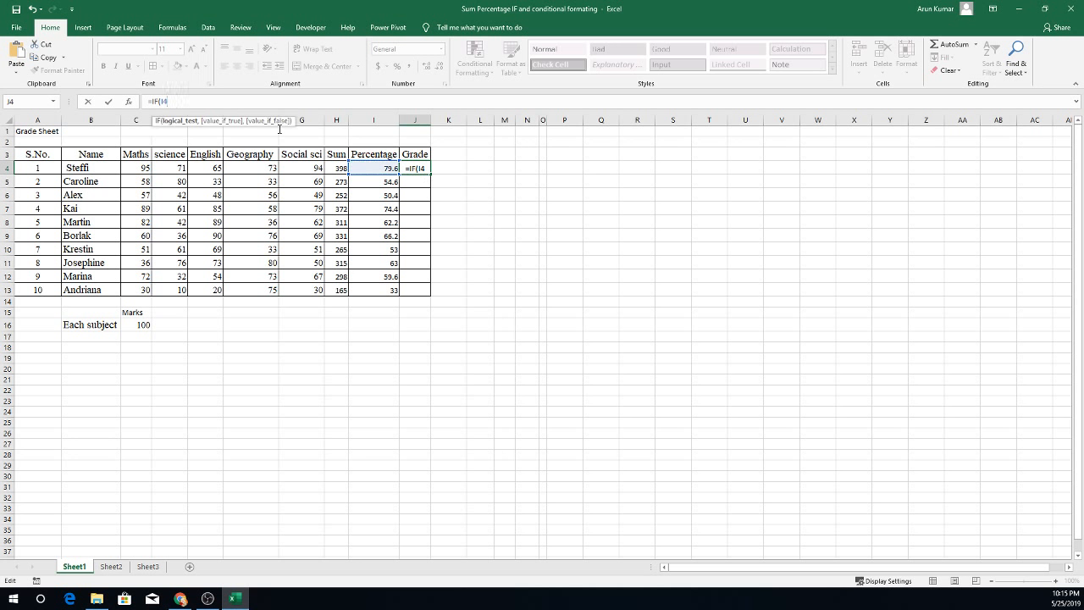
pyautogui.write('<')
pyautogui.press('BackSpace')
pyautogui.write('>=75')
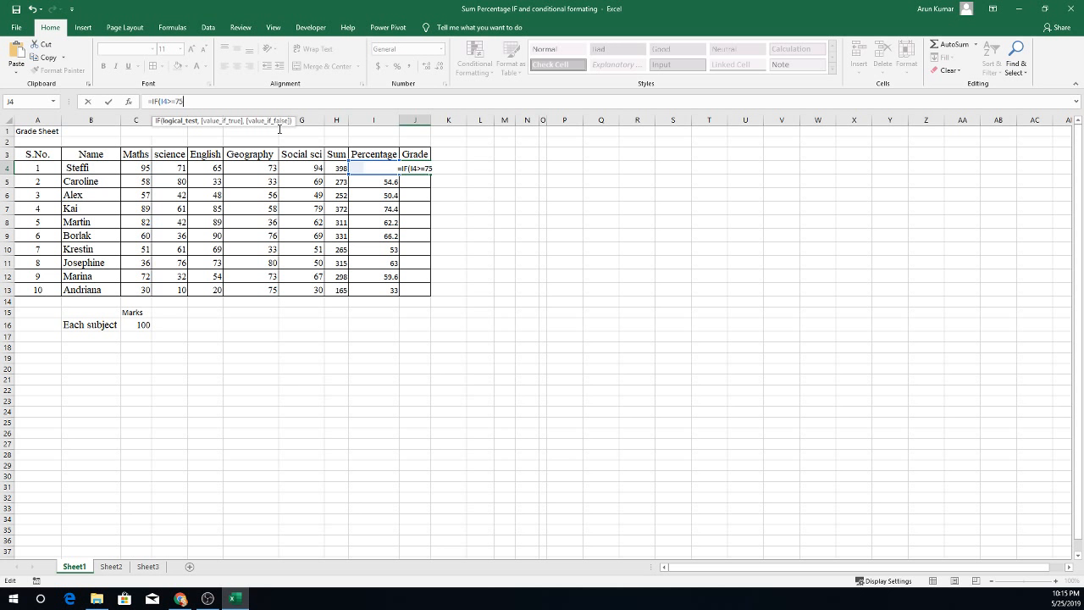
# Add "A+" to the J4 formula as the result when the I4>=75 test is true.
pyautogui.write(',"')
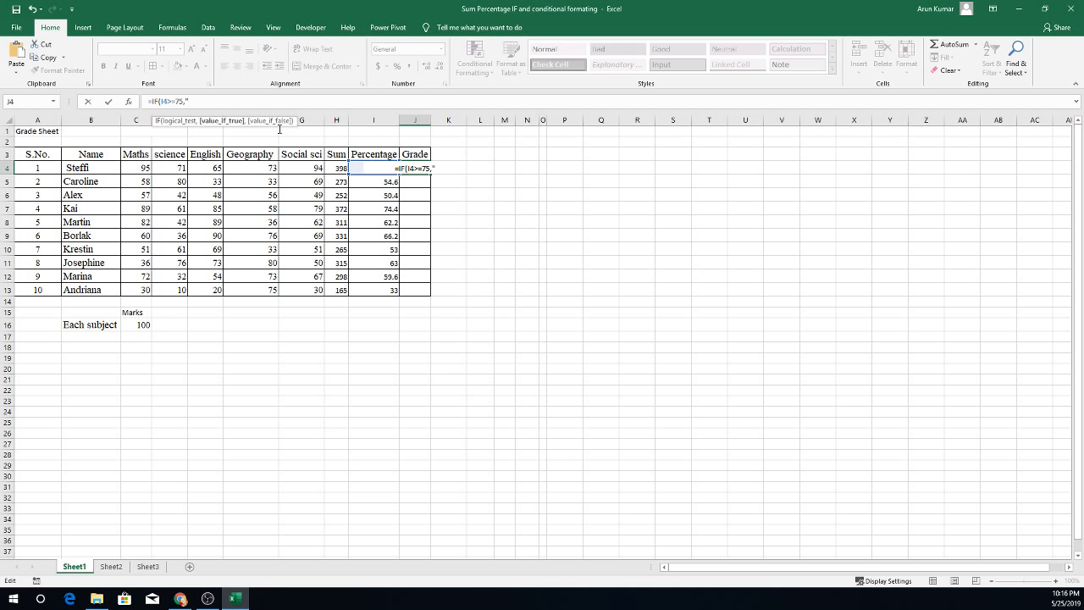
pyautogui.write('A+",')
pyautogui.press('BackSpace')
pyautogui.write(',')
# Nest a second condition in the J4 formula, IF(I4>=70,"A", as the first test's false value.
pyautogui.write('if')
pyautogui.press('Tab')
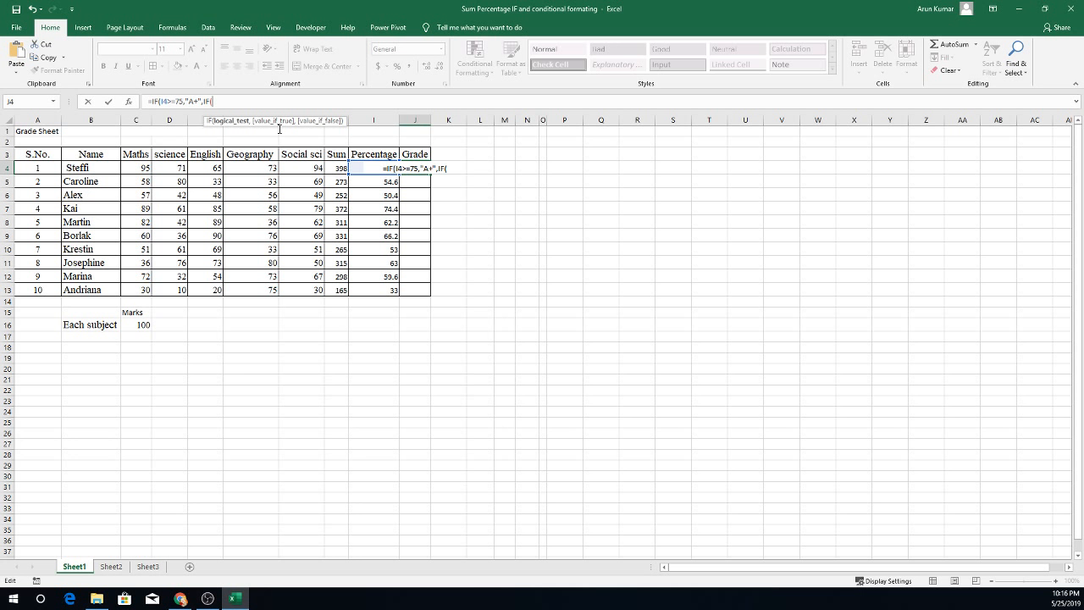
pyautogui.write('I4>=7')
pyautogui.write('0')
pyautogui.press('BackSpace')
pyautogui.write('=70')
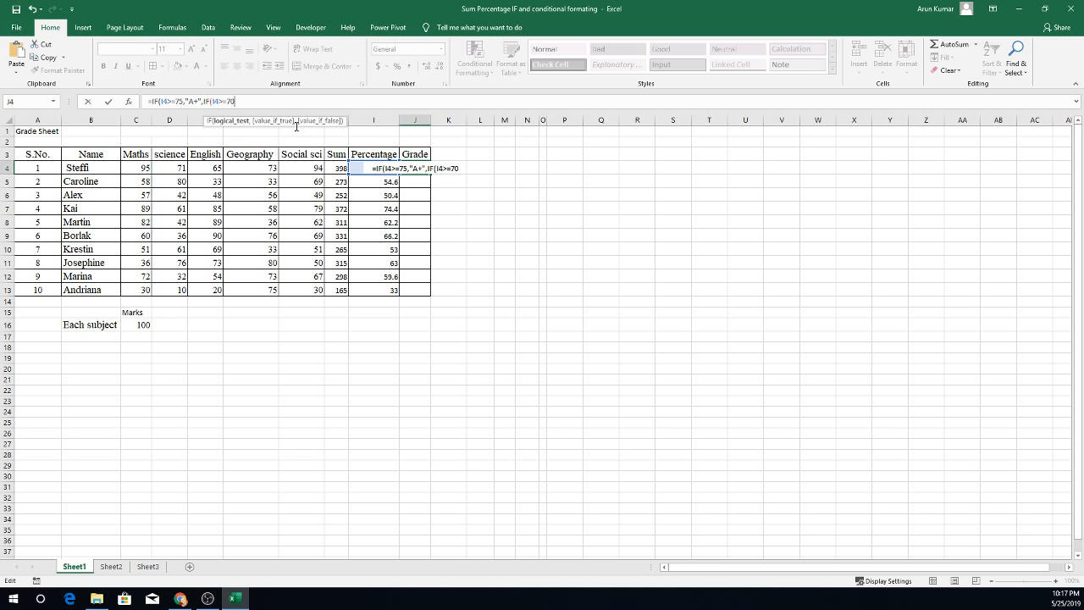
pyautogui.write(',')
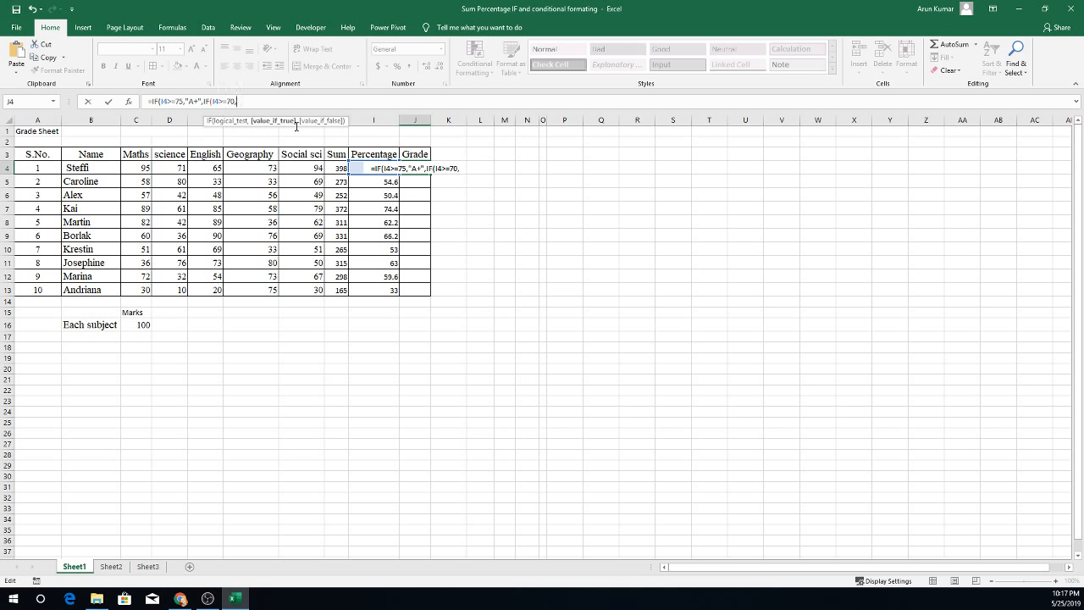
pyautogui.write('"A",')
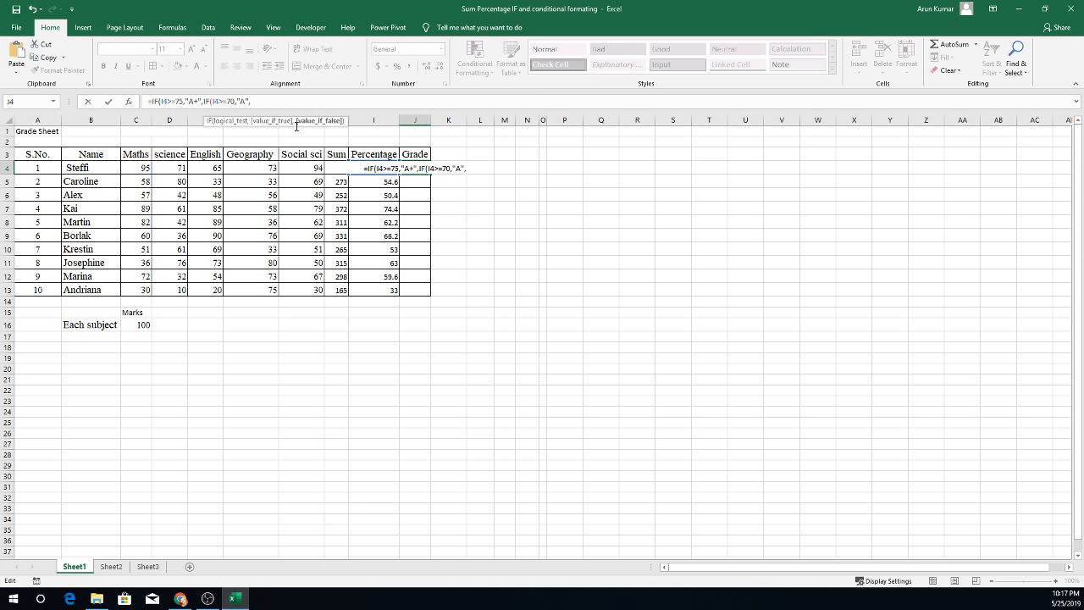
# Nest a third condition in the J4 formula, IF(I4>=60,"B", for the B grade.
pyautogui.write('if')
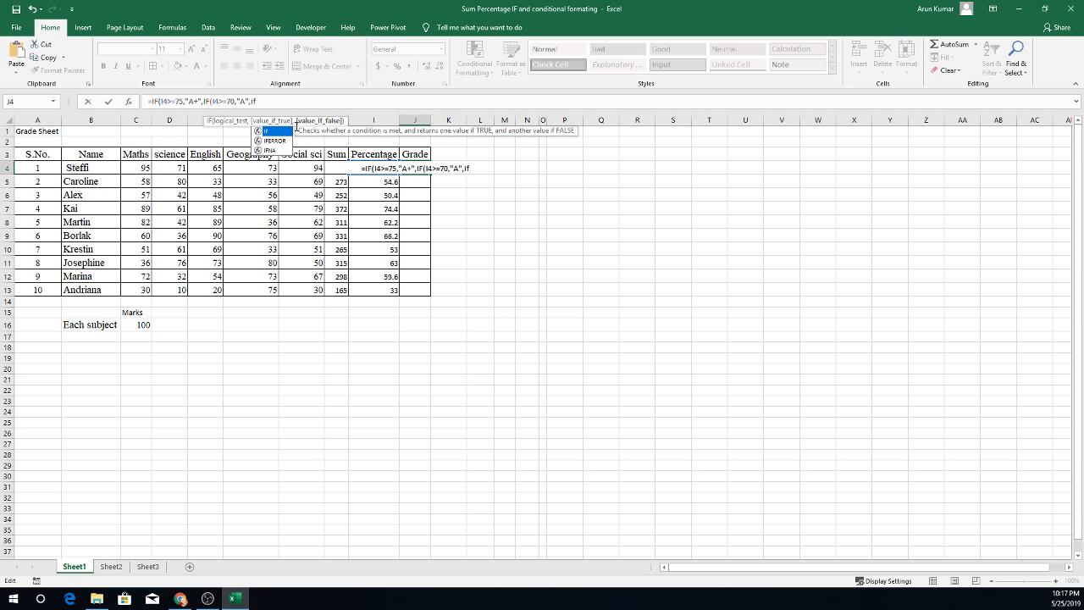
pyautogui.press('Tab')
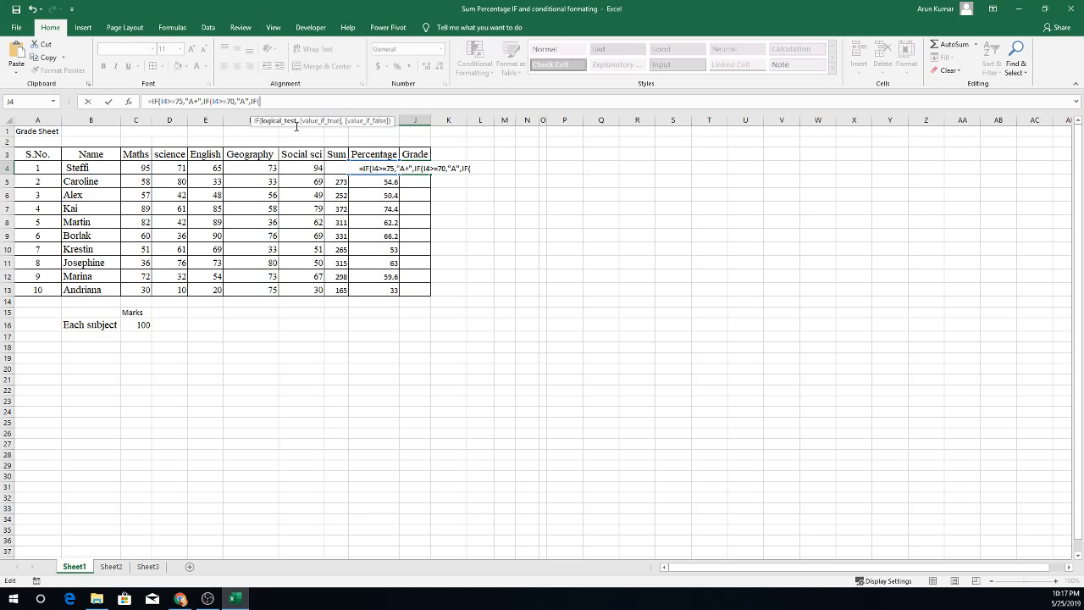
pyautogui.write('I4>')
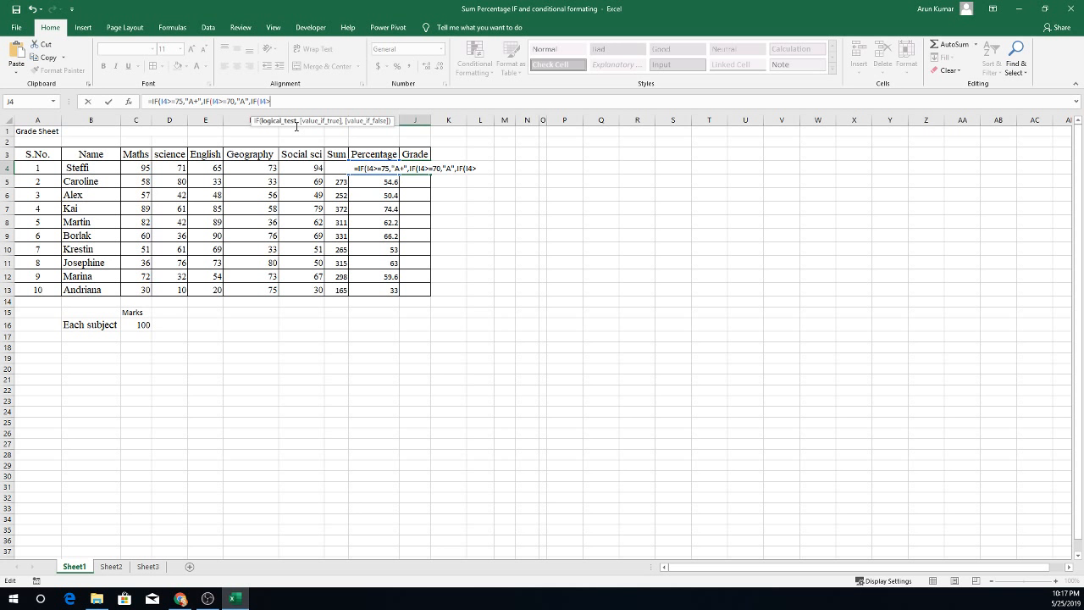
pyautogui.write('=60')
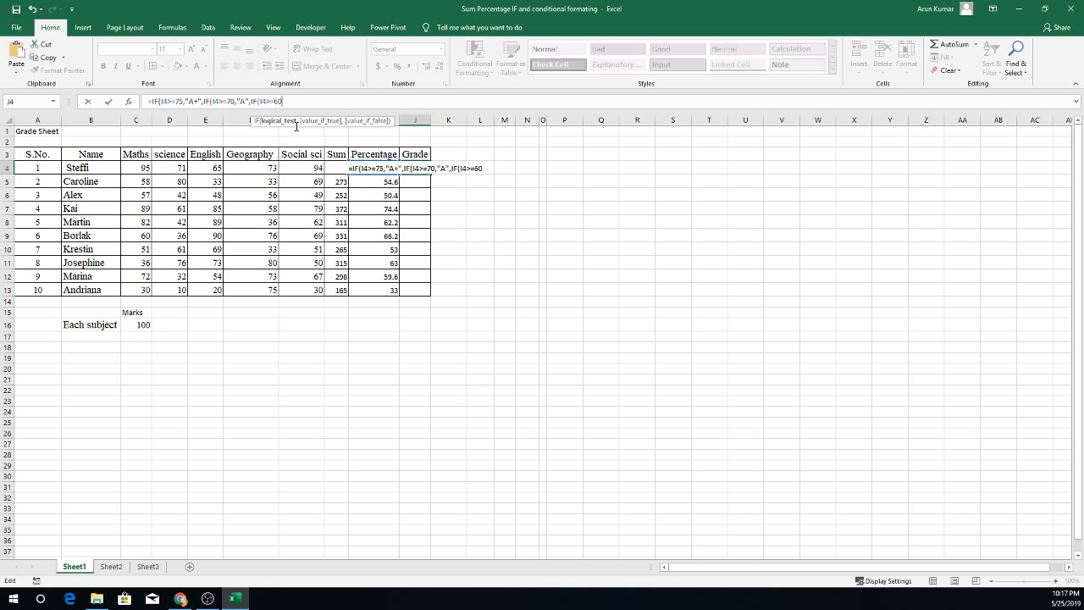
pyautogui.write(',')
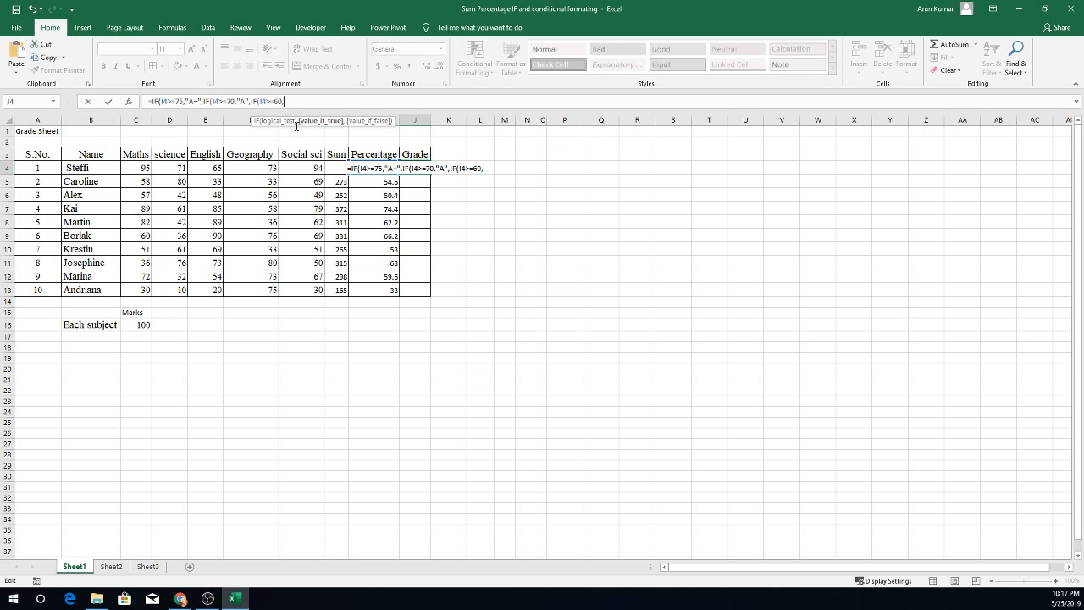
pyautogui.write('"')
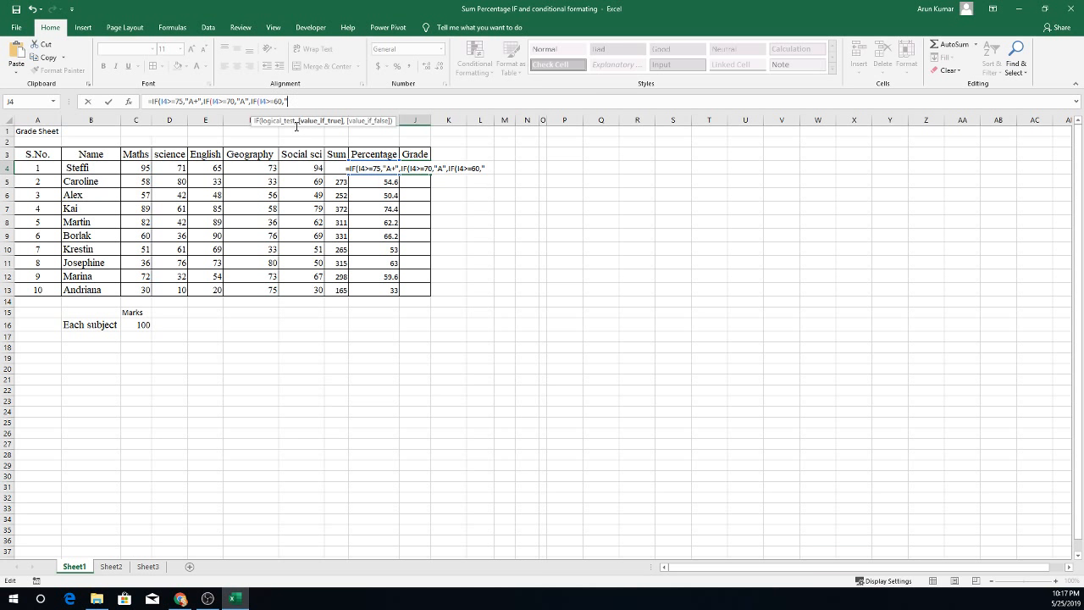
pyautogui.write('B')
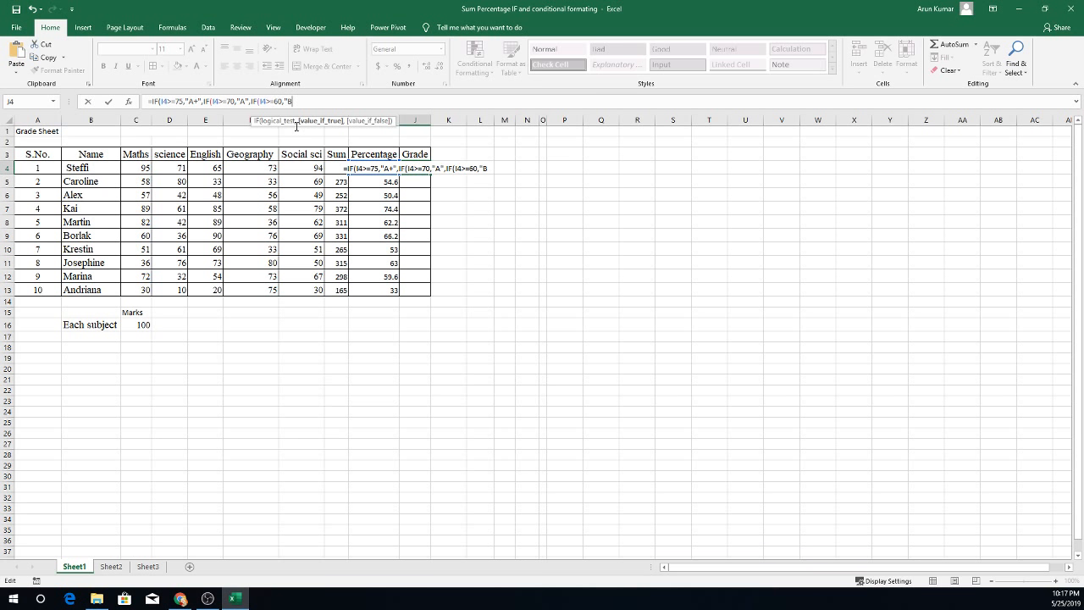
pyautogui.write('"')
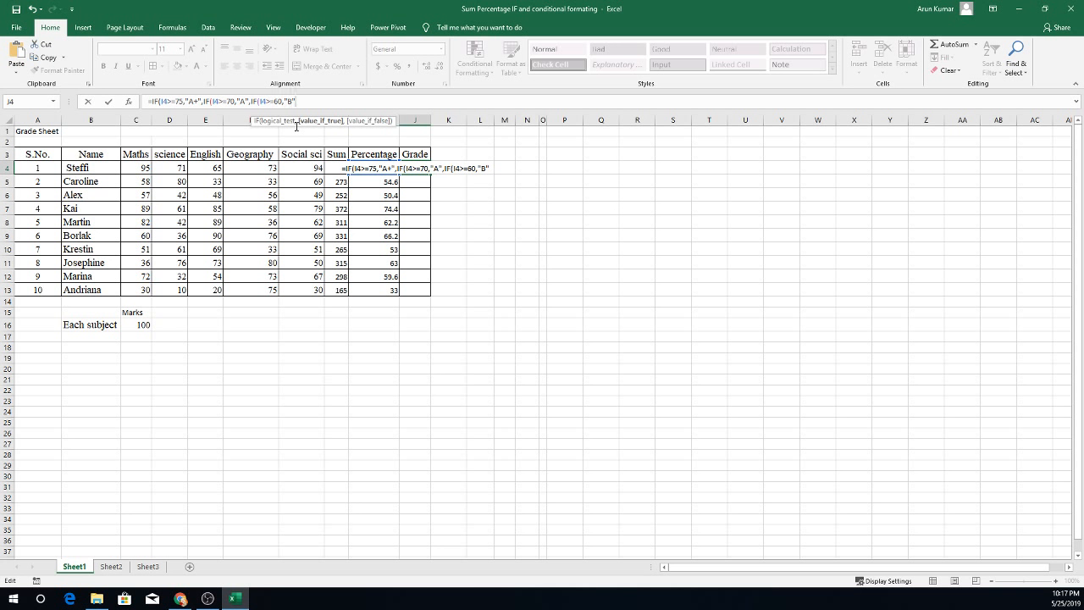
# Nest a fourth condition in the J4 formula, IF(I4>=50,"C", for the C grade.
pyautogui.write(',if')
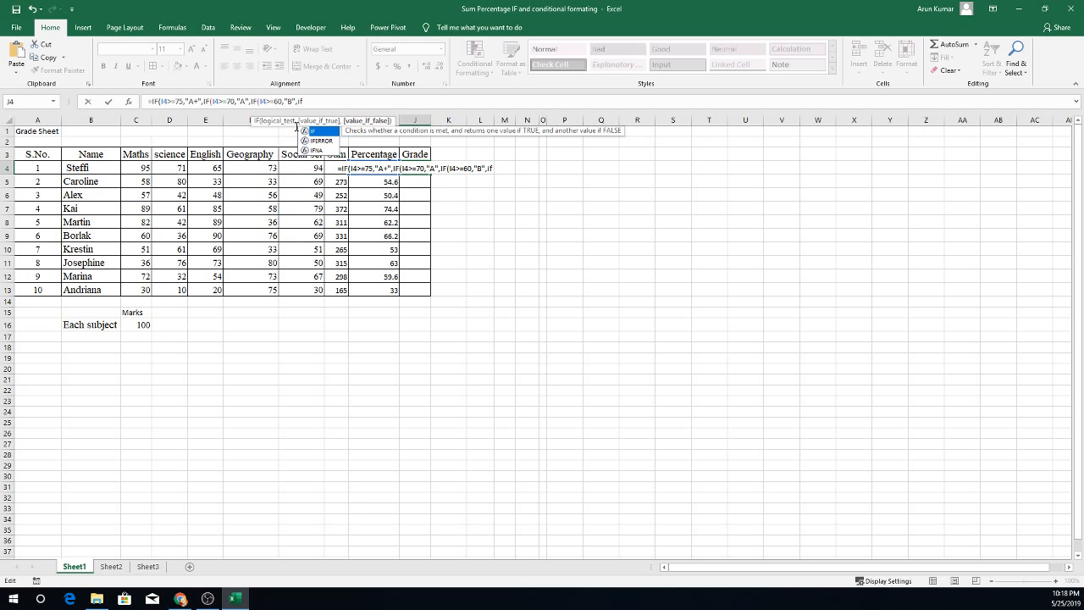
pyautogui.write('(')
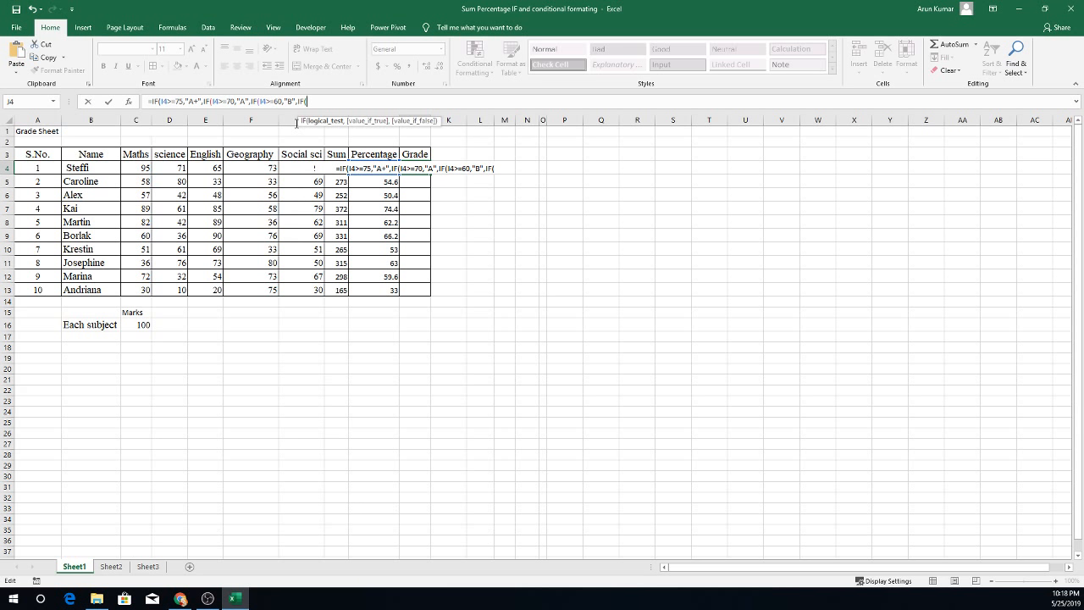
pyautogui.write('I')
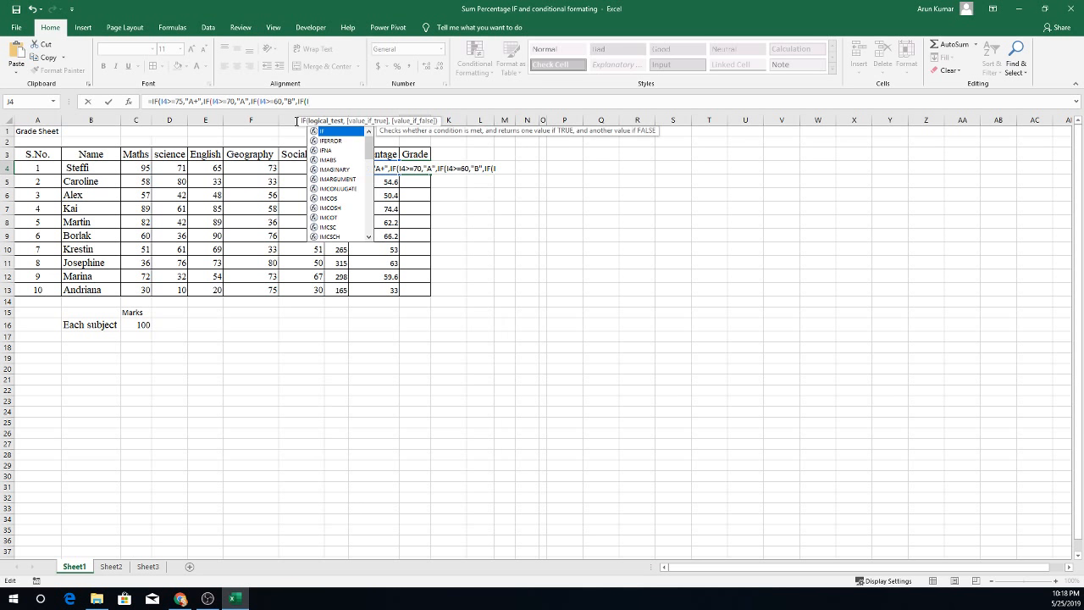
pyautogui.write('4>')
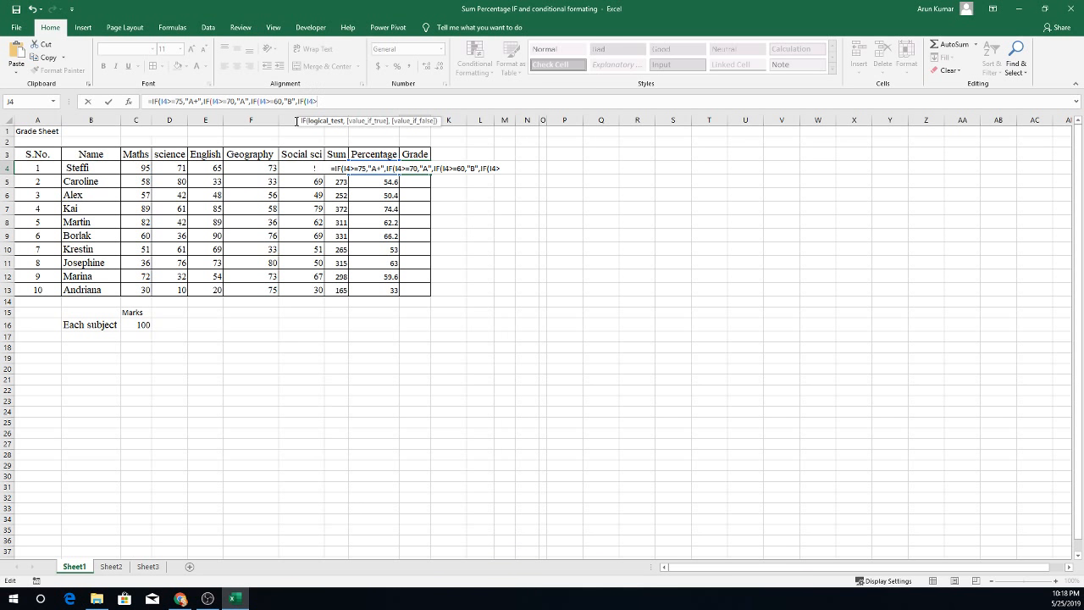
pyautogui.write('50')
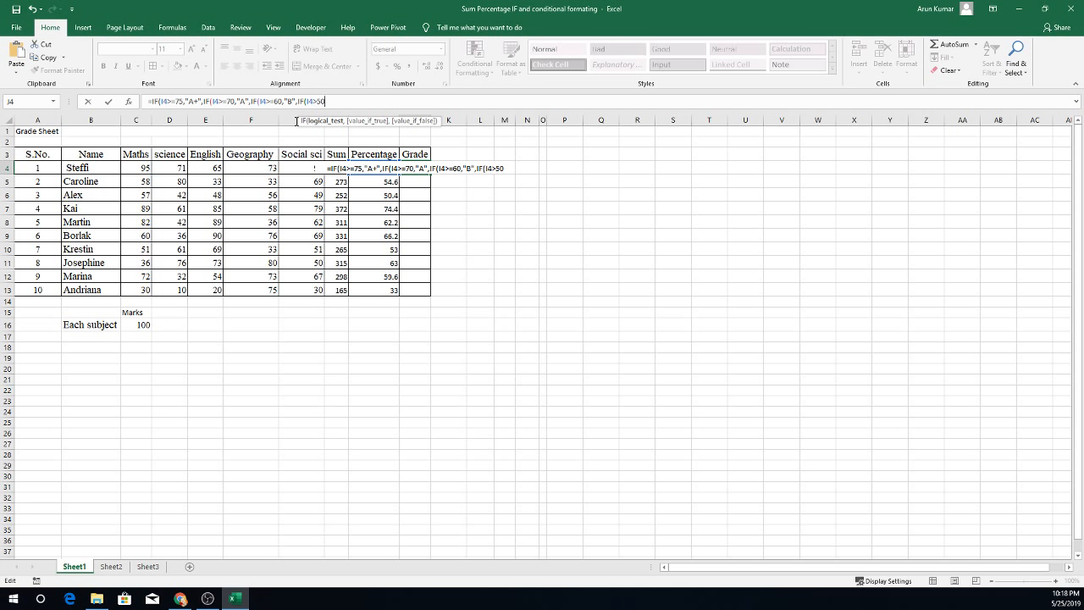
pyautogui.press('BackSpace')
pyautogui.press('BackSpace')
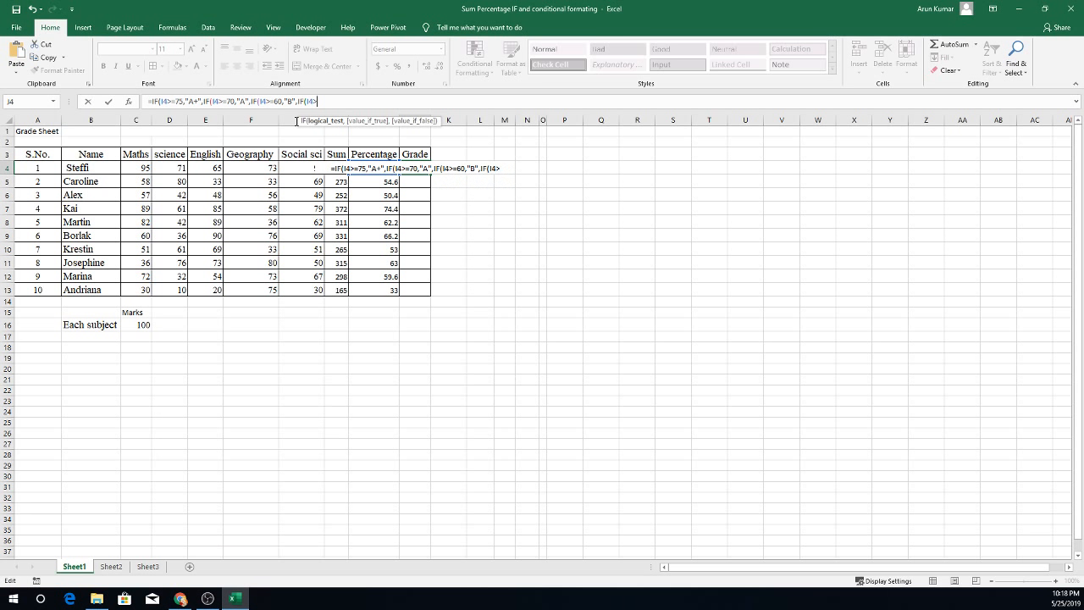
pyautogui.write('=50')
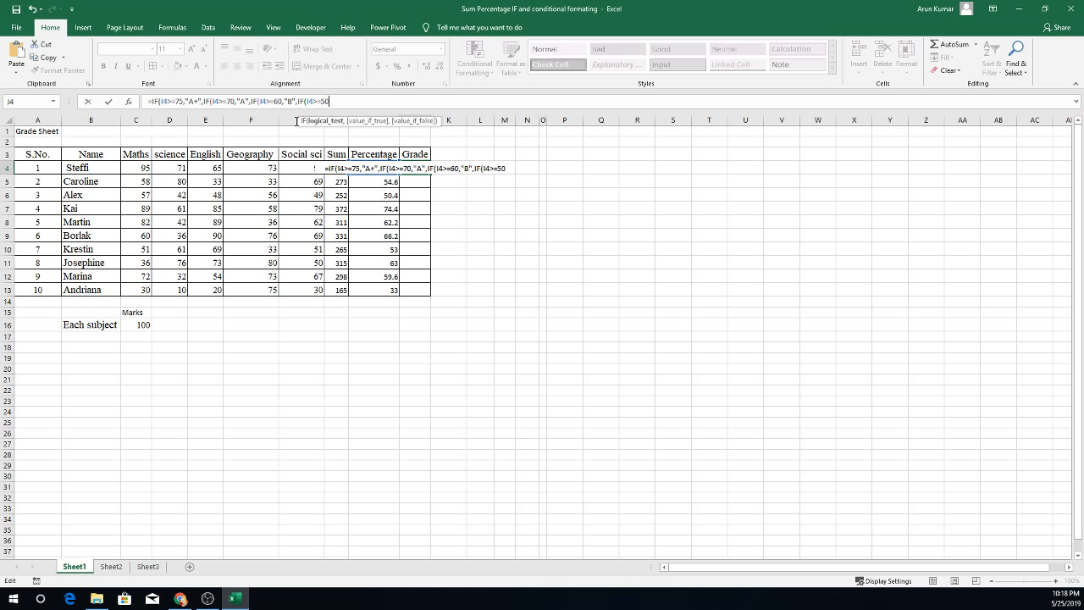
pyautogui.write(',')
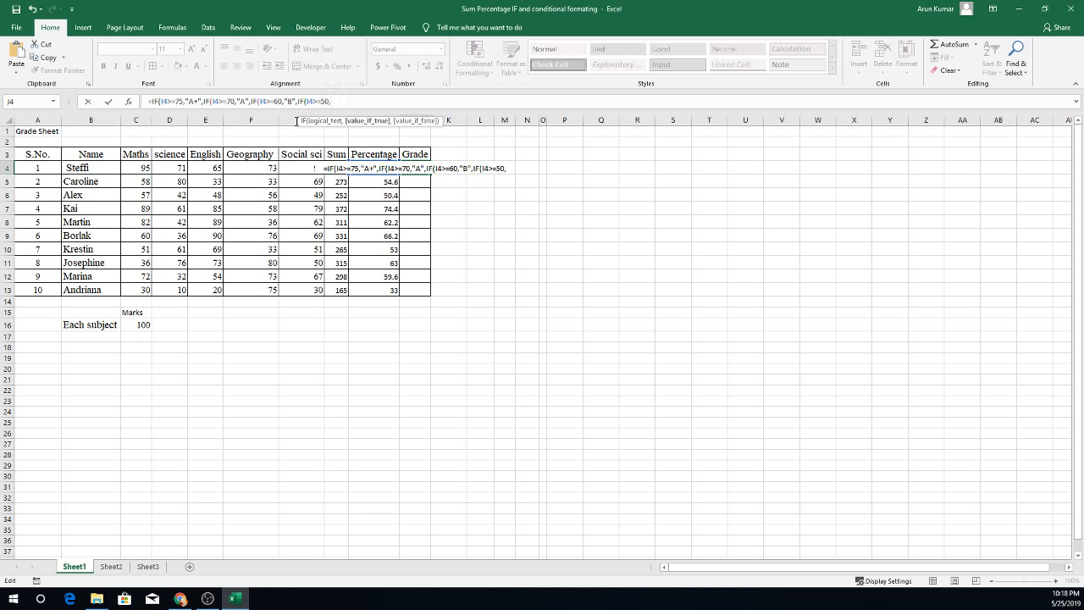
pyautogui.write('"')
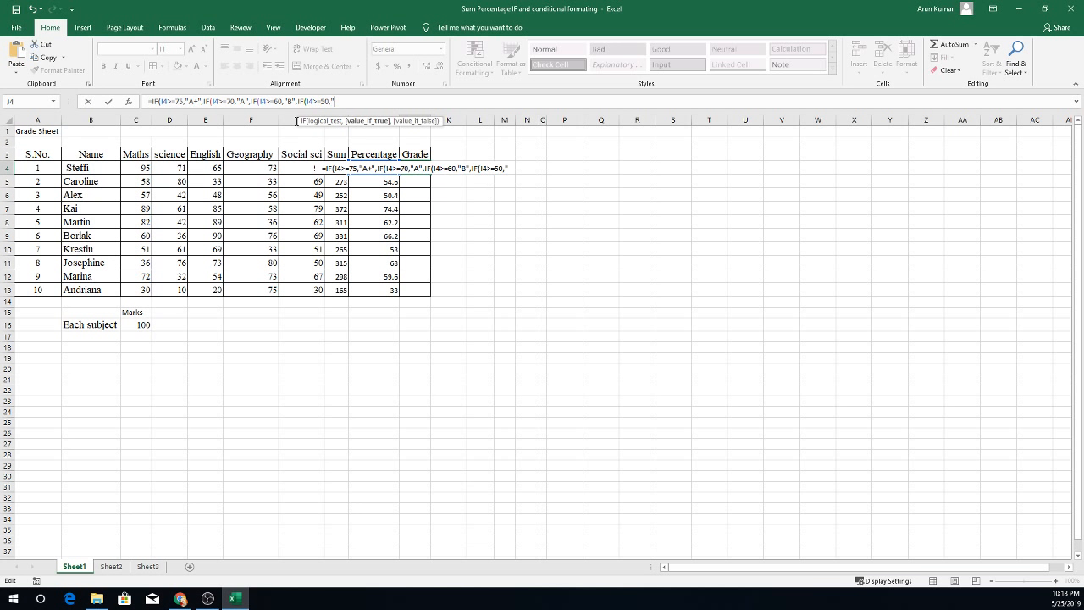
pyautogui.write('C')
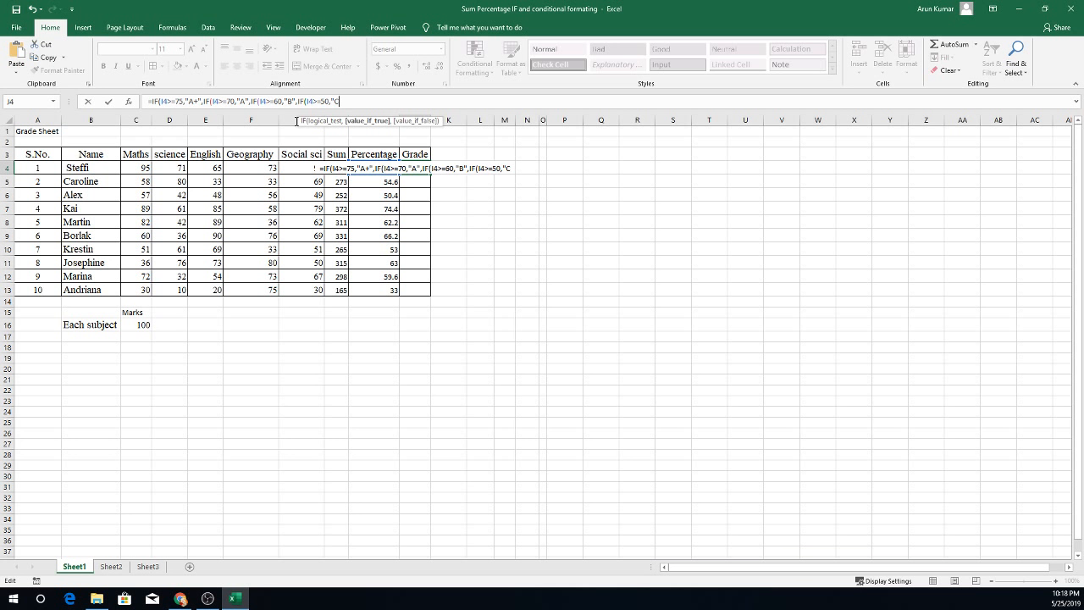
pyautogui.write('"')
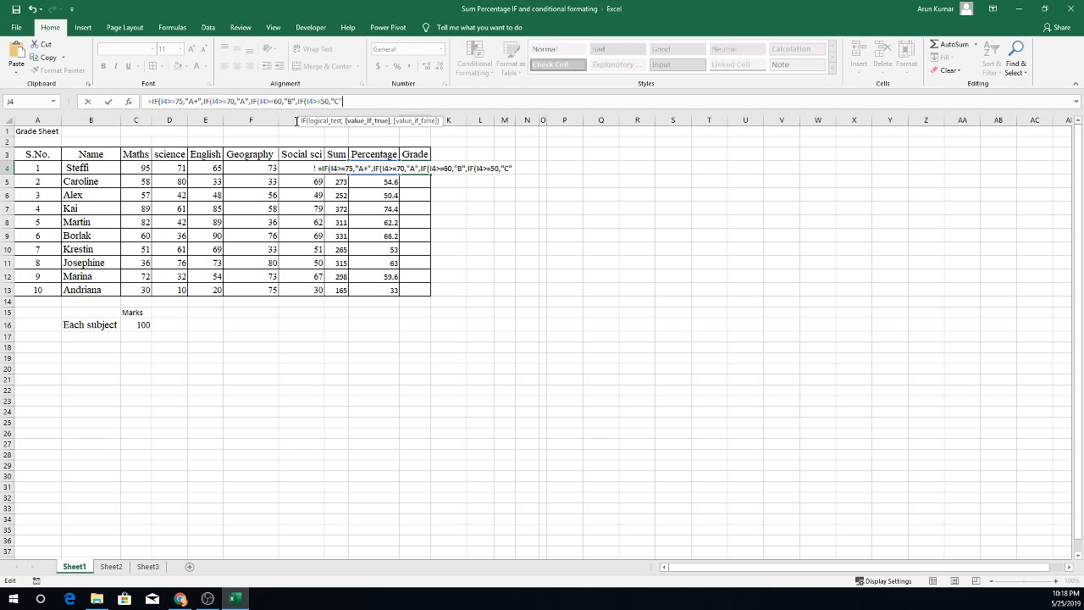
# Nest a fifth condition in the J4 formula, IF(I4>=40,"D", for the D grade.
pyautogui.write(',')
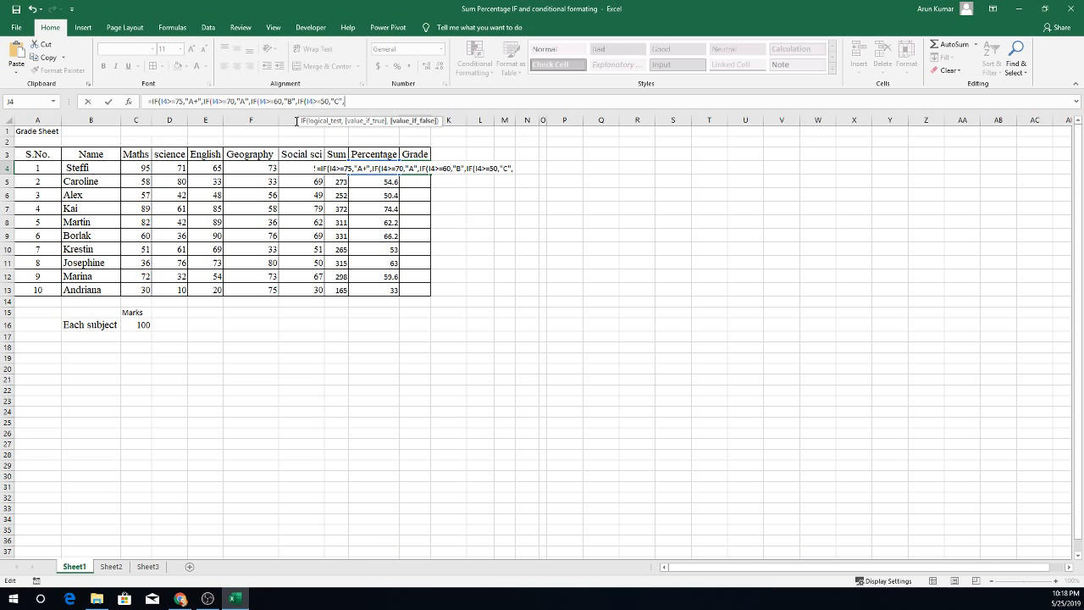
pyautogui.write('if')
pyautogui.press('Tab')
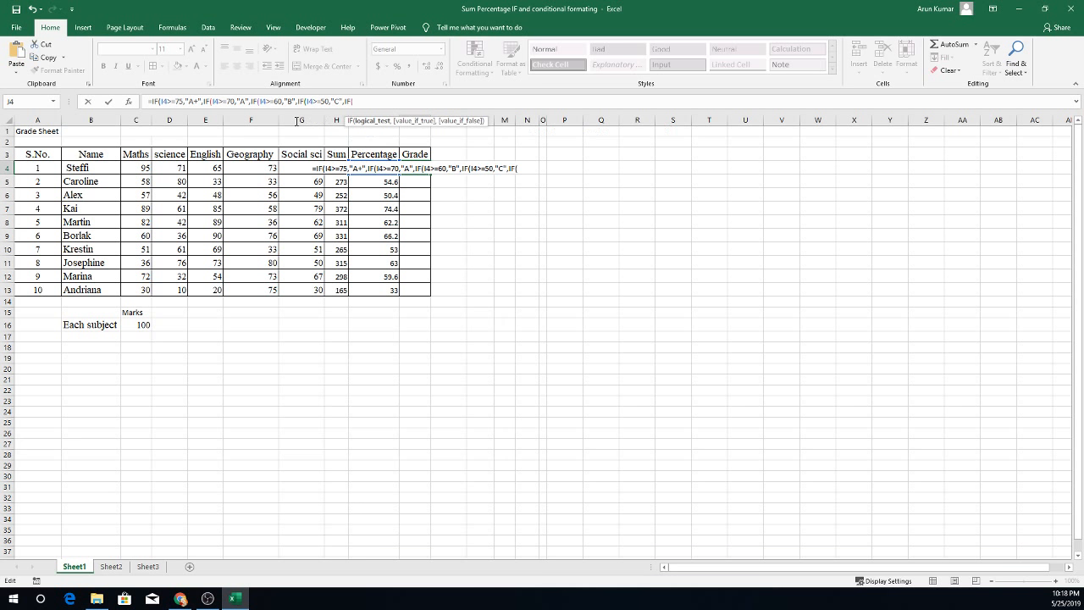
pyautogui.write('I')
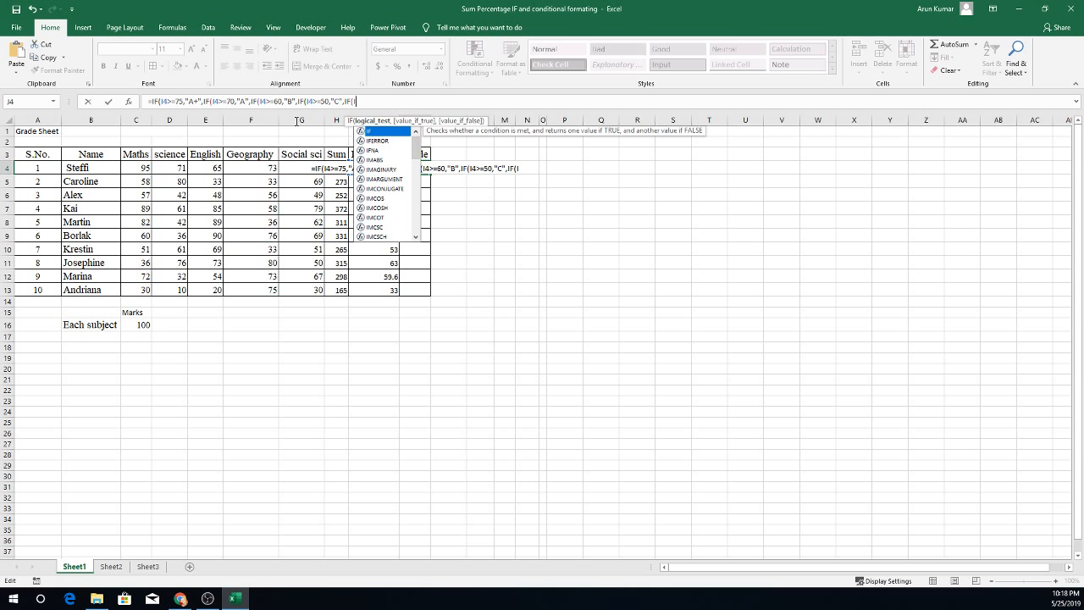
pyautogui.write('4')
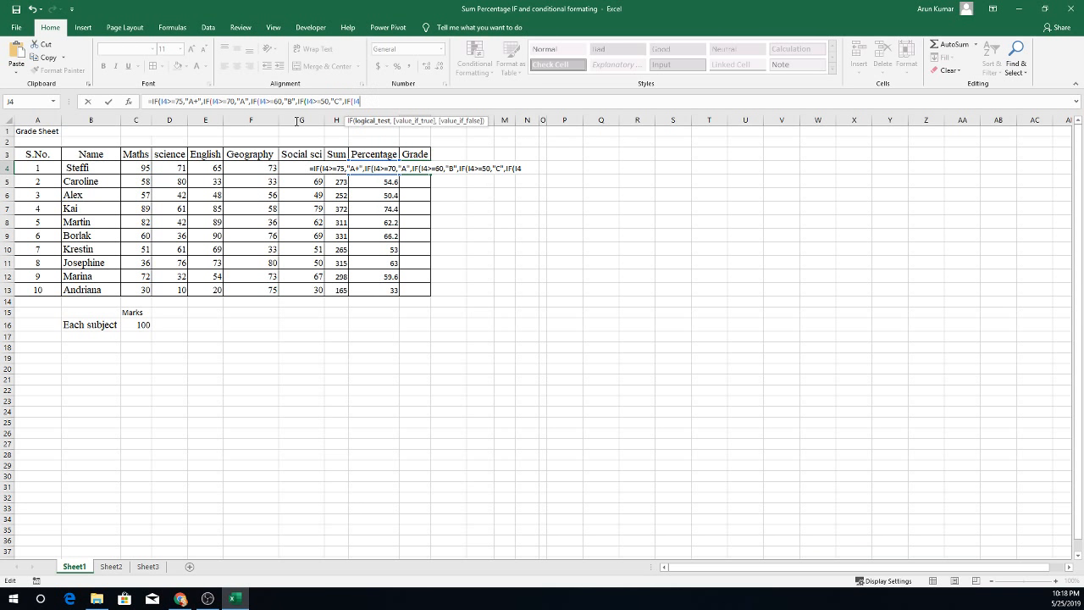
pyautogui.write('>')
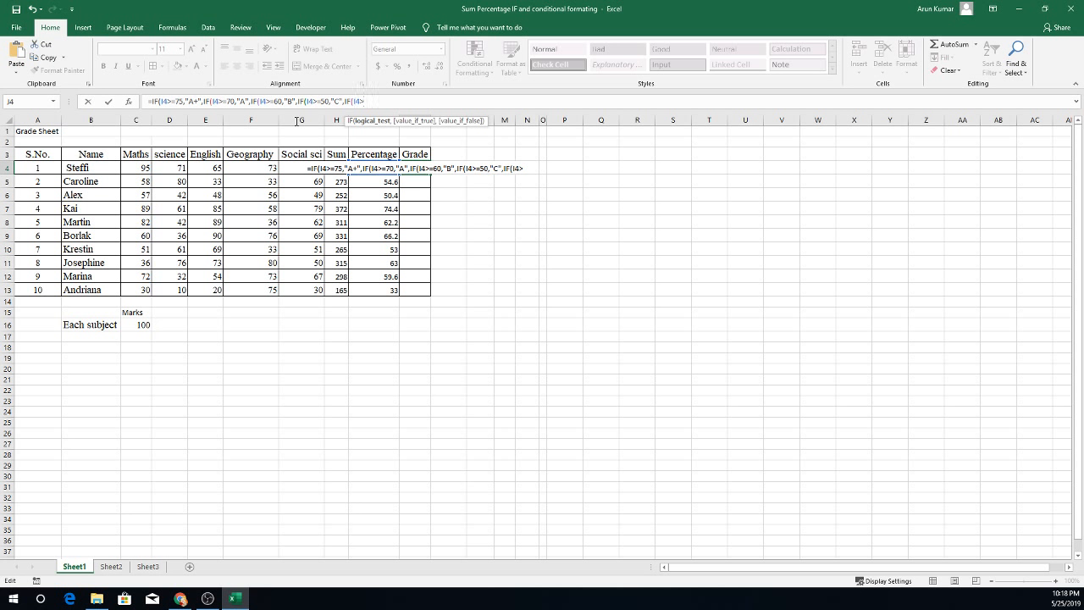
pyautogui.write('=')
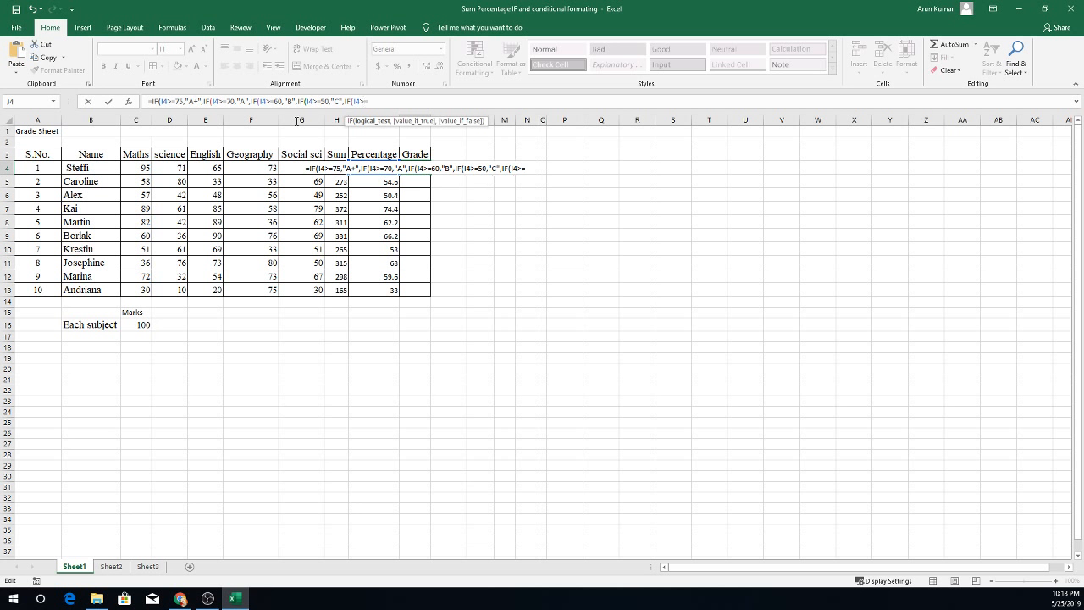
pyautogui.write('40')
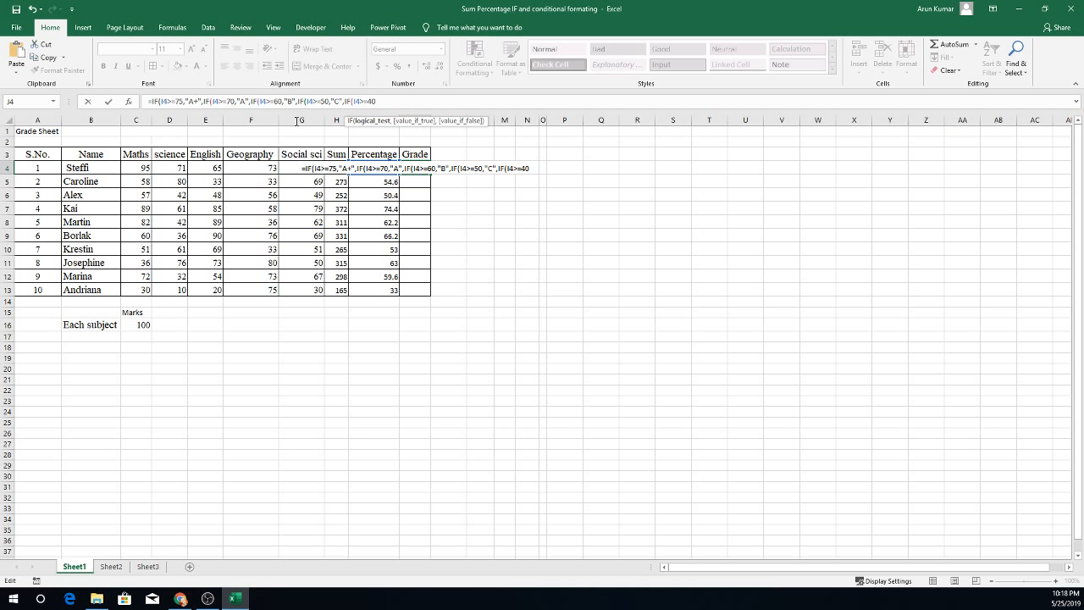
pyautogui.write('.')
pyautogui.press('BackSpace')
pyautogui.write(',')
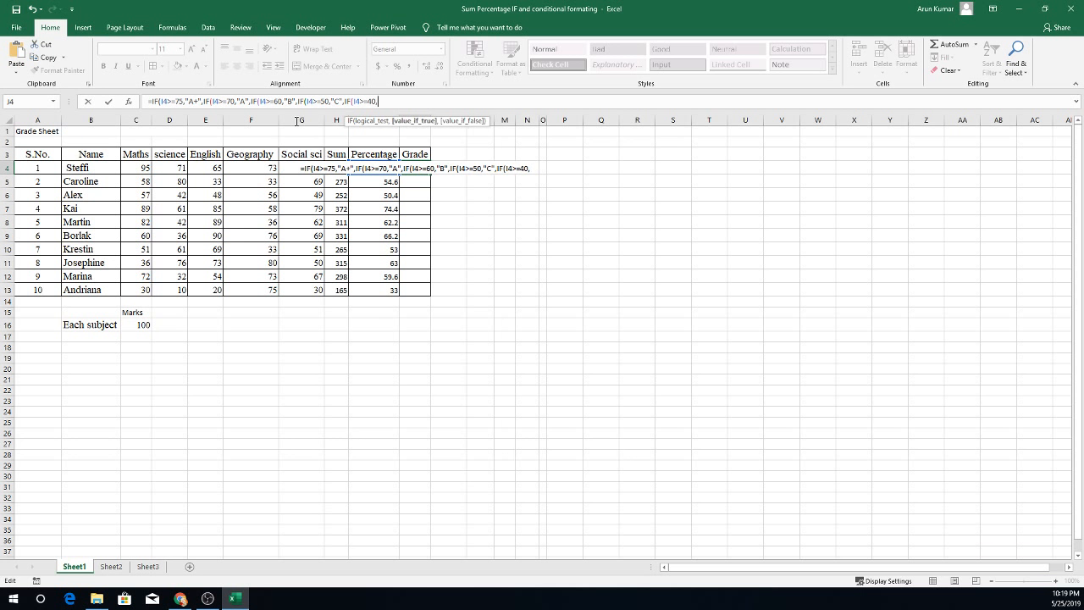
pyautogui.write('"')
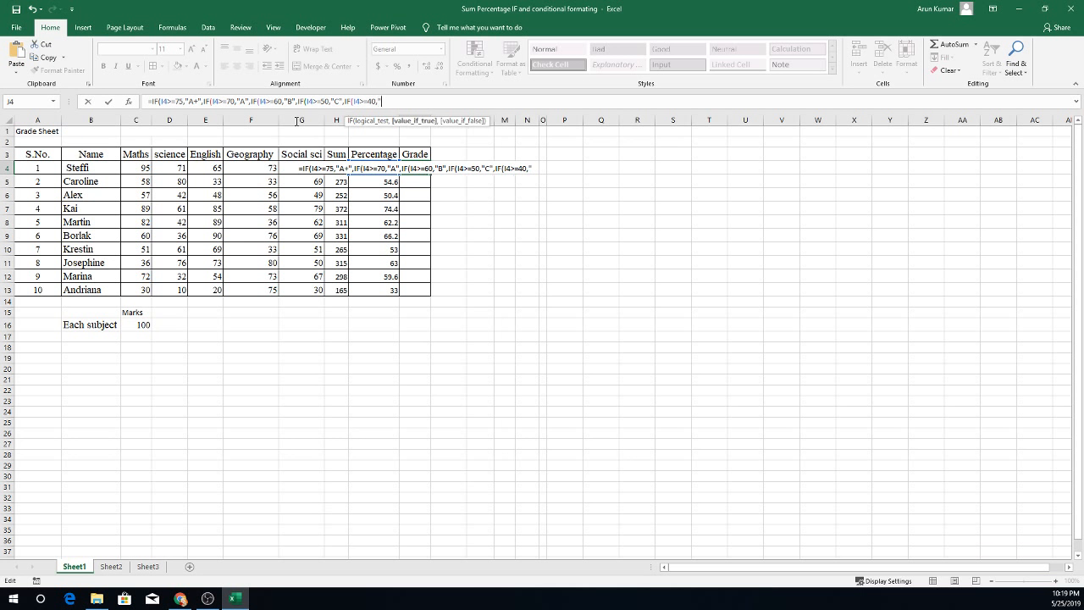
pyautogui.write('D')
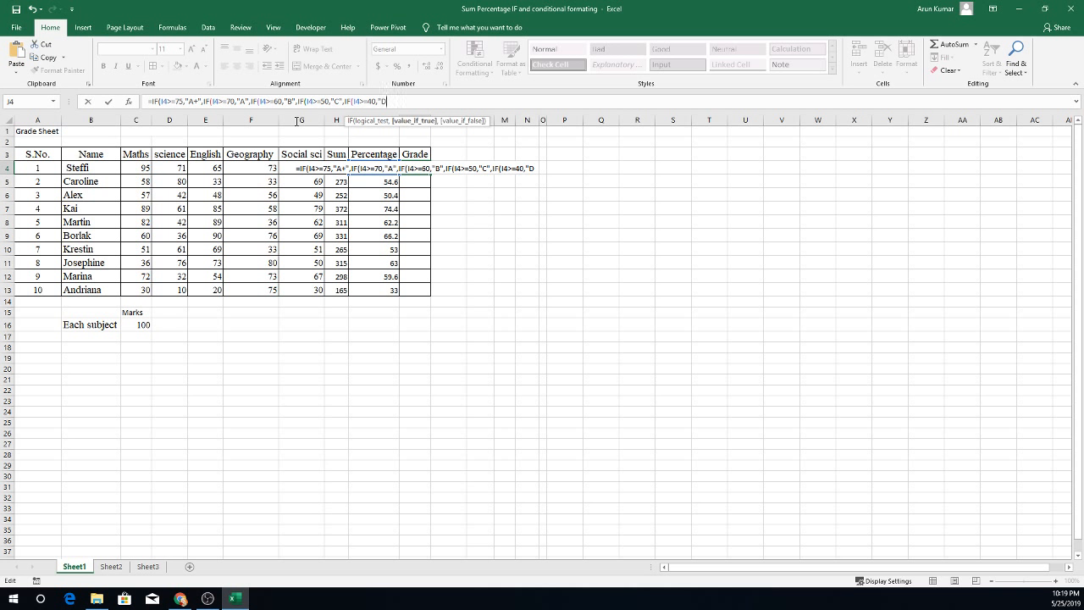
pyautogui.write('"')
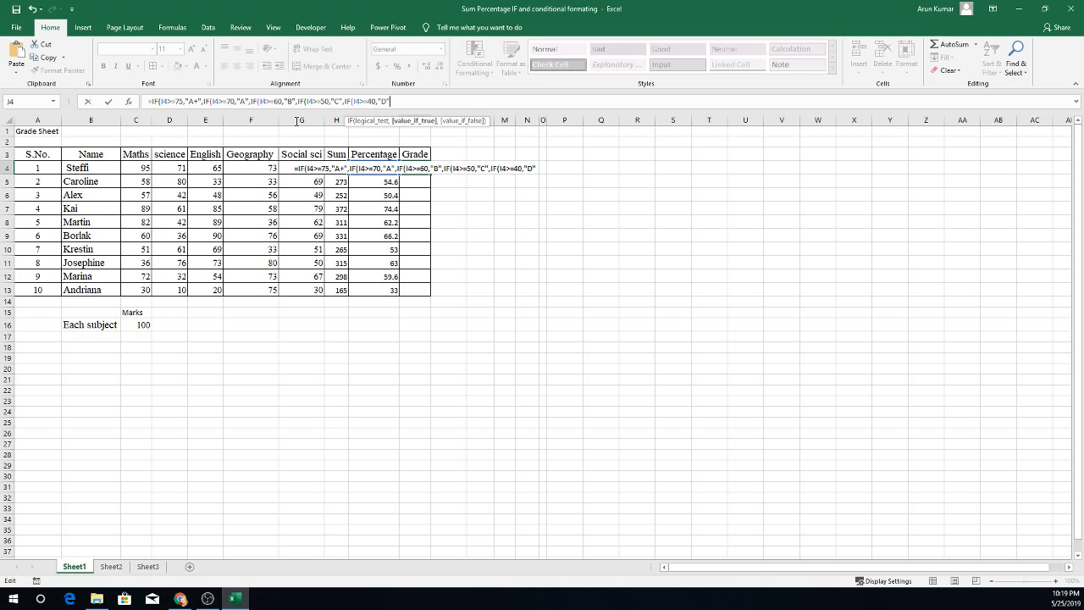
# Nest a sixth condition in the J4 formula, IF(I4<=40,"Fail", for failing percentages.
pyautogui.write(',')
pyautogui.write('IF(<')
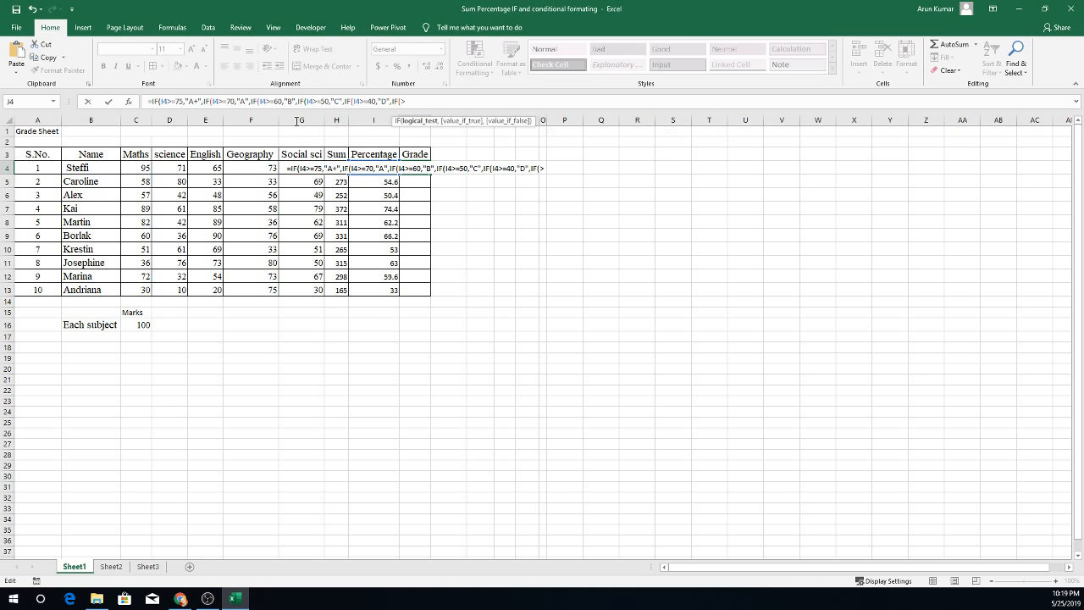
pyautogui.press('BackSpace')
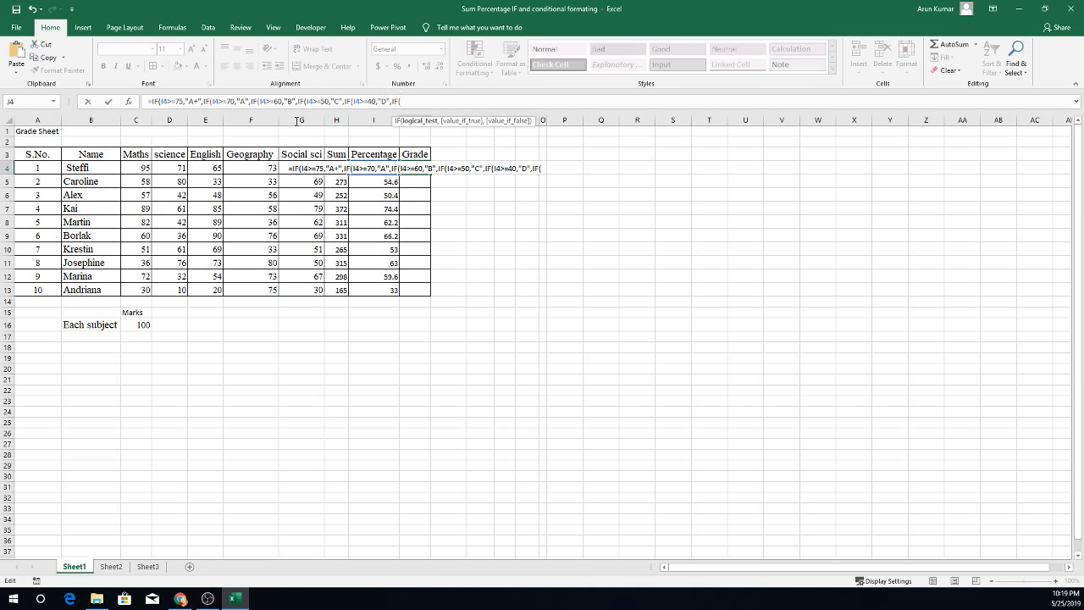
pyautogui.write('I4')
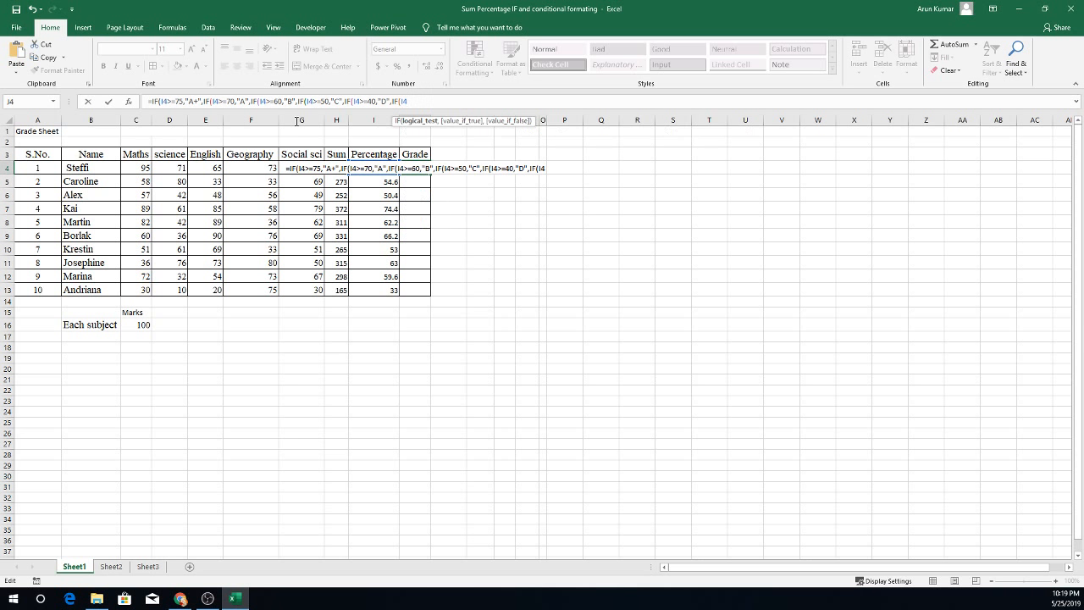
pyautogui.write('<')
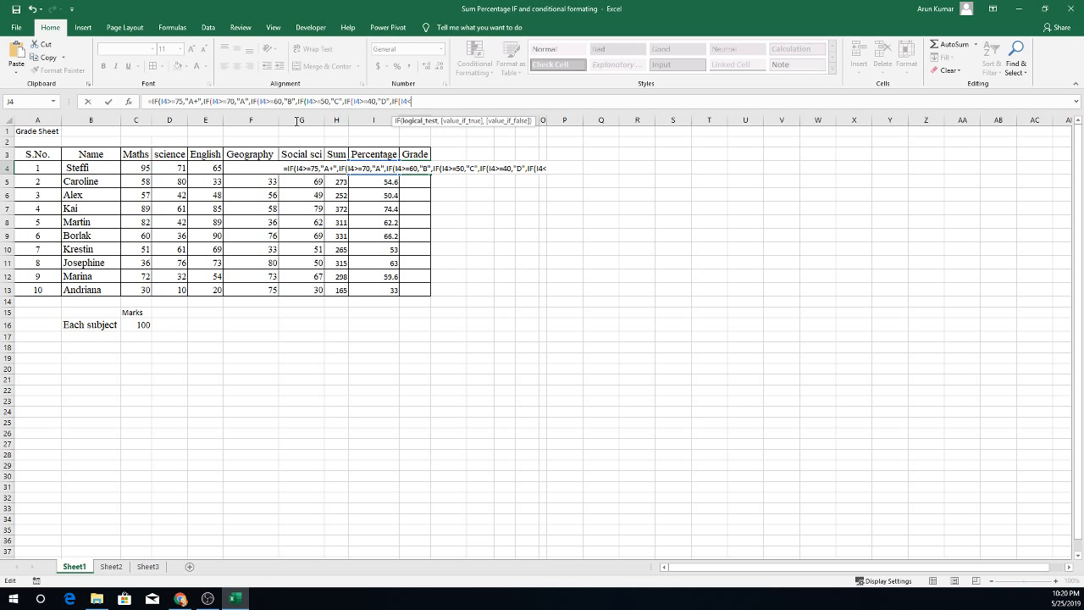
pyautogui.write('=40,"')
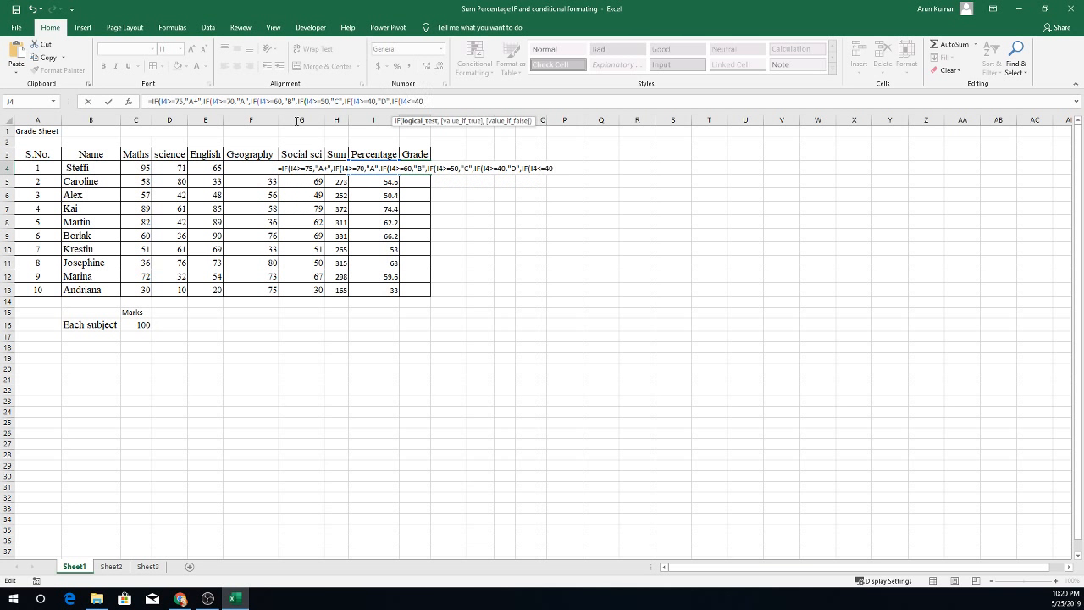
pyautogui.write('Fail')
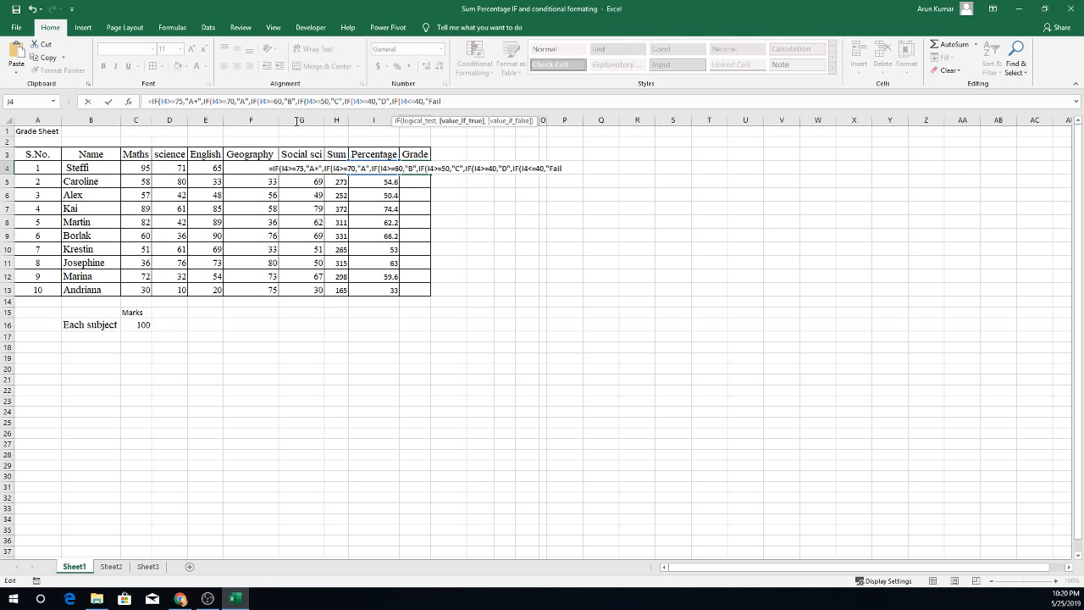
pyautogui.write('"')
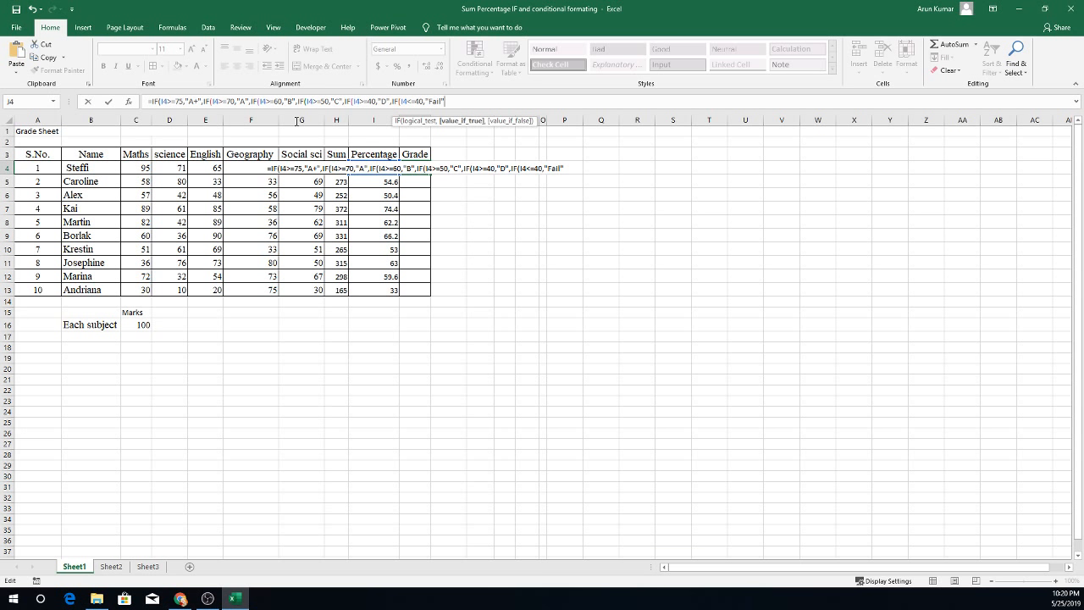
# Close all six nested IFs in the J4 formula with parentheses and enter the formula.
pyautogui.write(')')
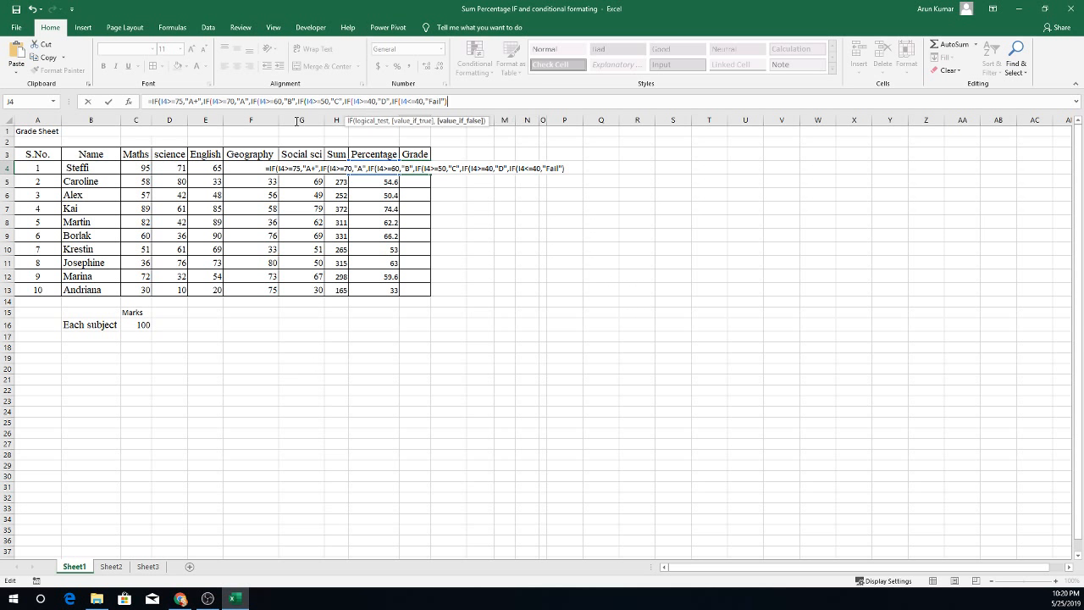
pyautogui.write('))')
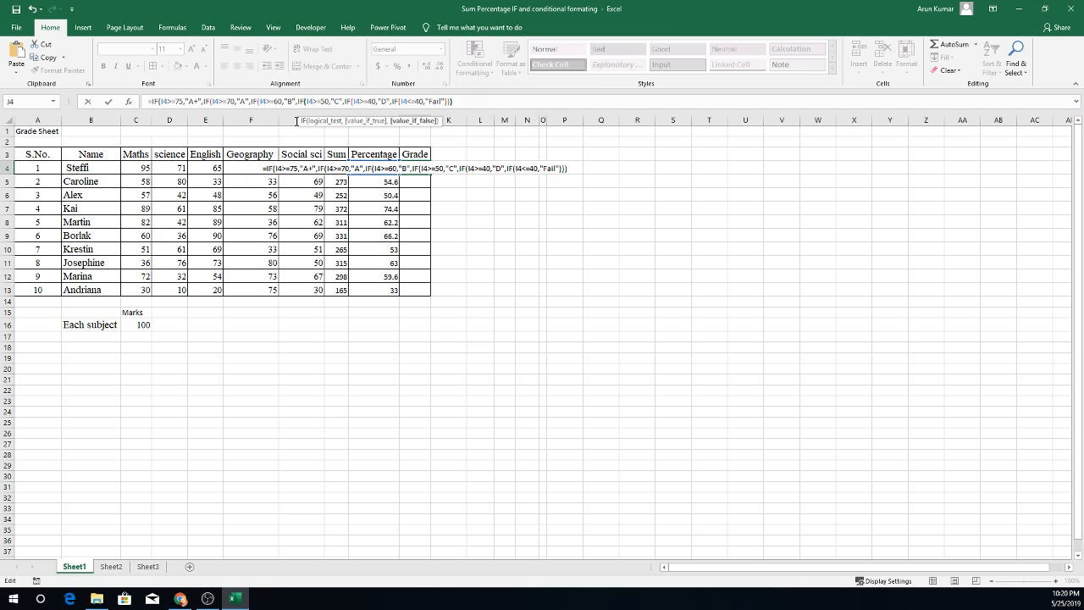
pyautogui.write(')')
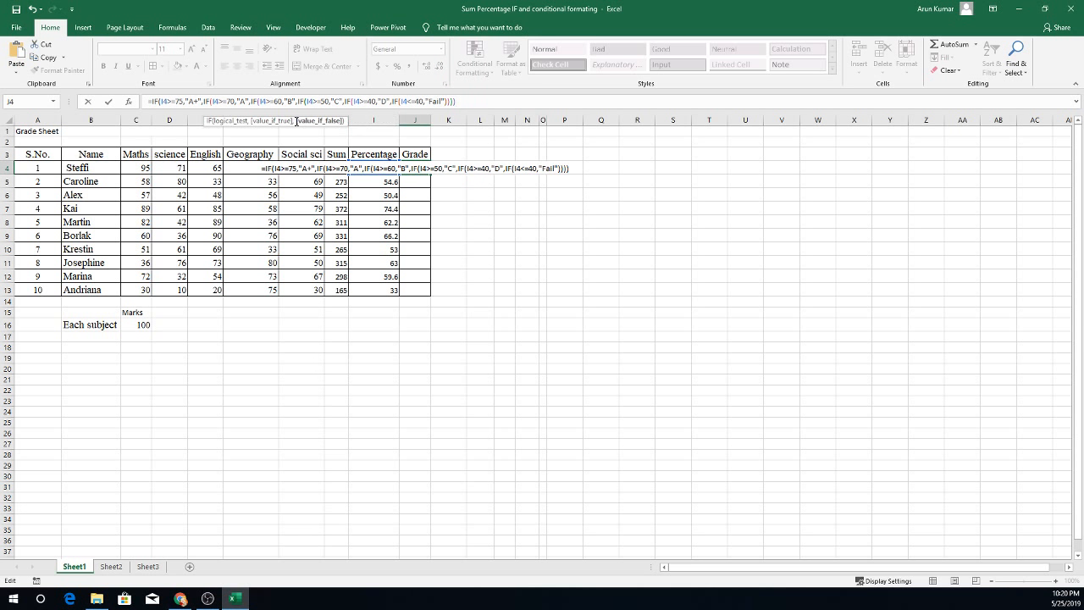
pyautogui.write('))')
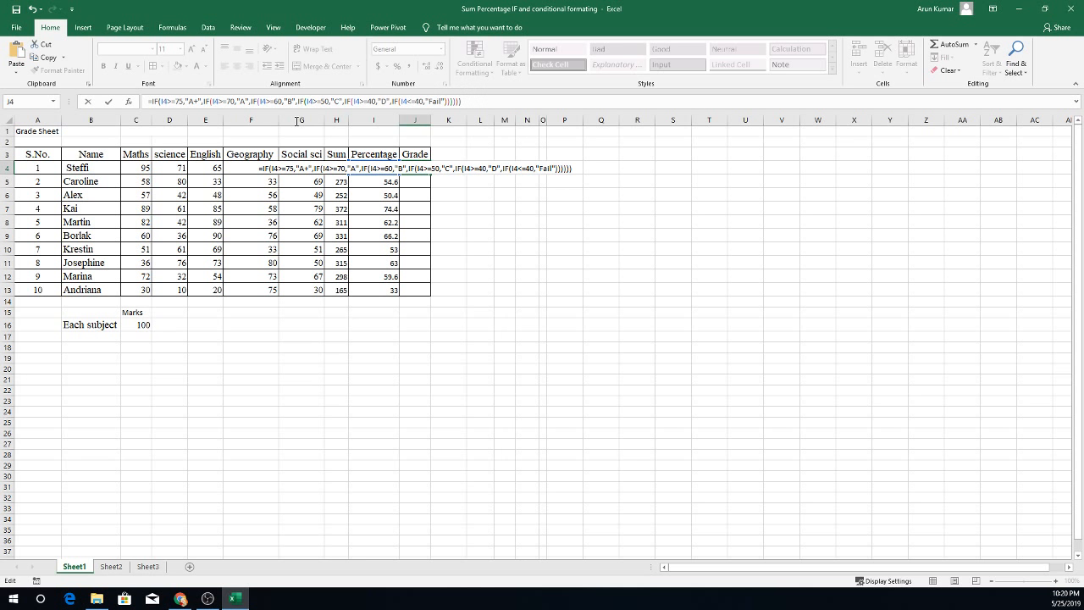
pyautogui.press('Return')
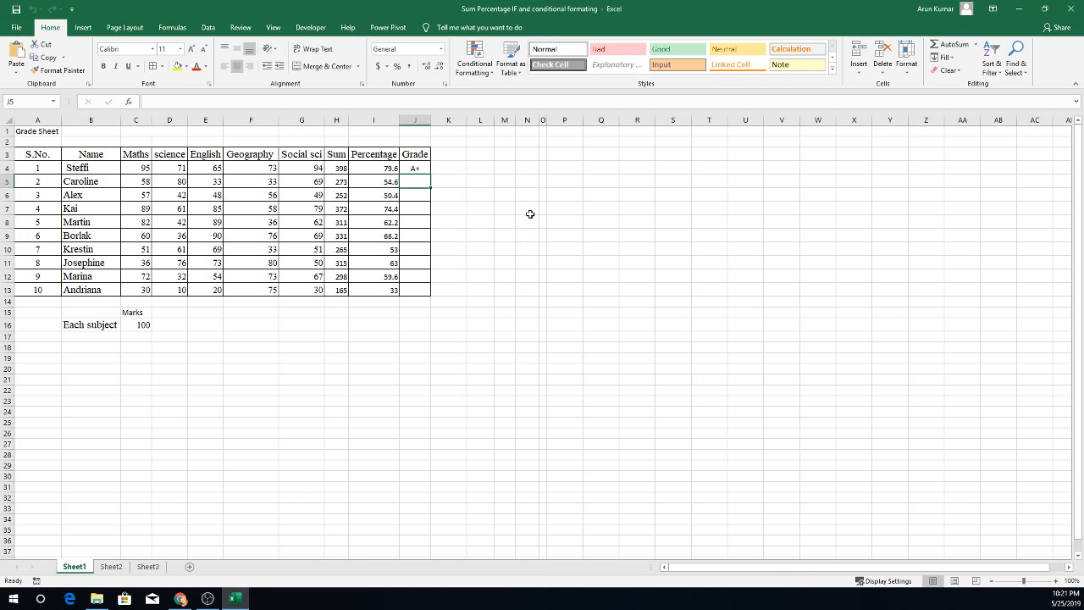
# Fill the grade formula from J4 down through J13 for all the students.
pyautogui.press('Up')
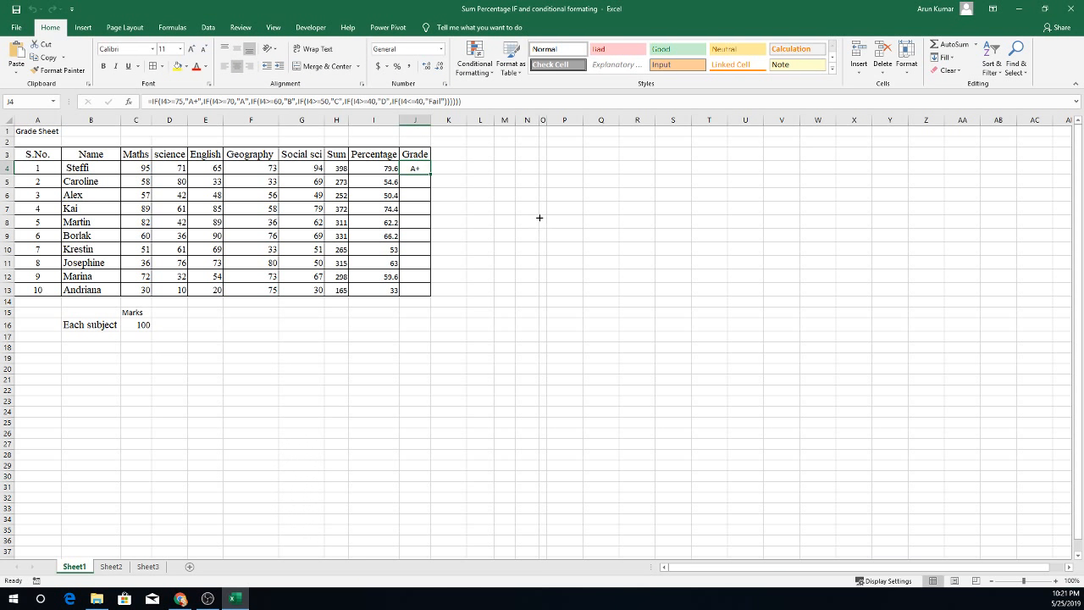
pyautogui.moveTo(430, 173); pyautogui.dragTo(435, 290)
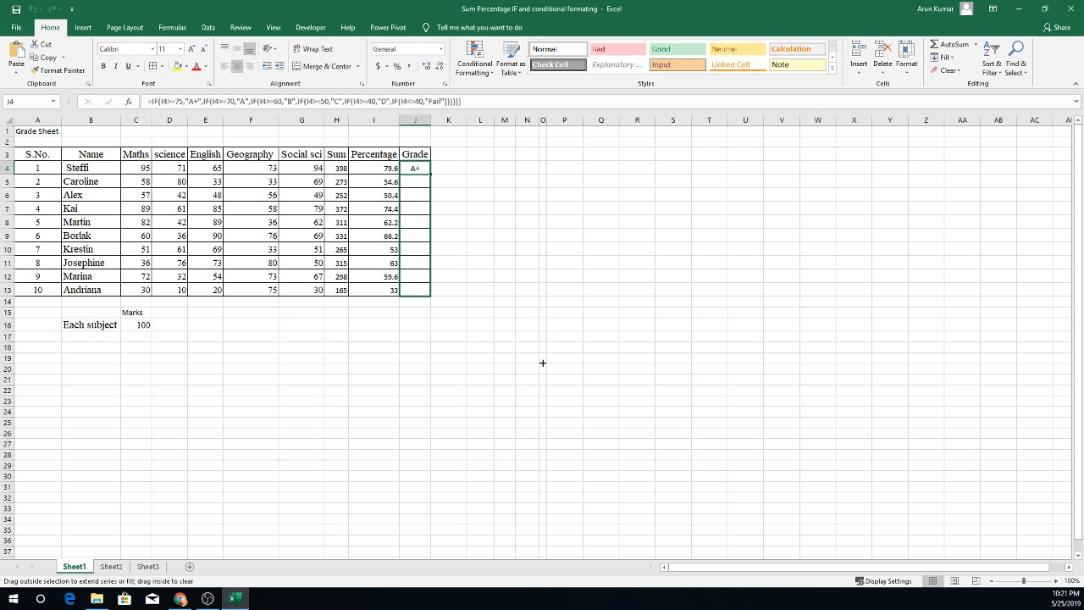
pyautogui.moveTo(543, 363); pyautogui.dragTo(543, 363)
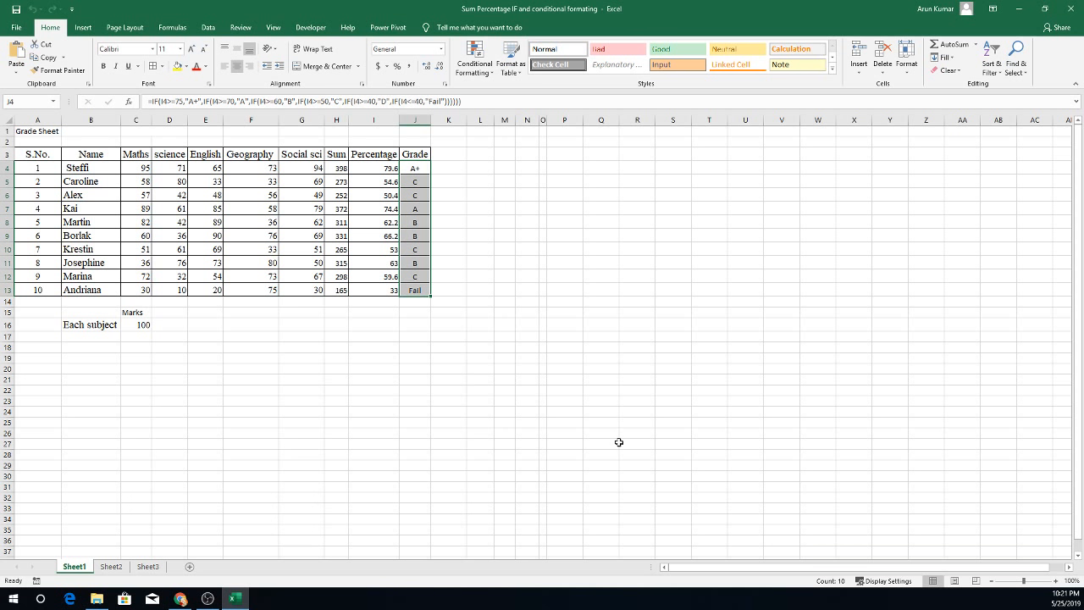
# Change the science mark in cell D9 to 88 to test the grade formula.
pyautogui.click(206, 236)
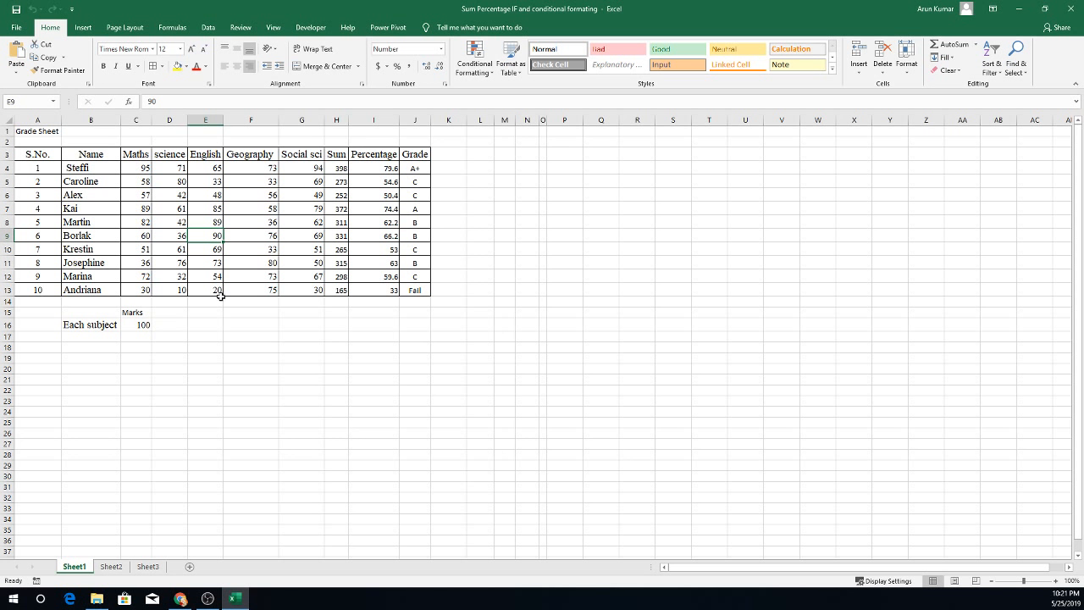
pyautogui.press('Left')
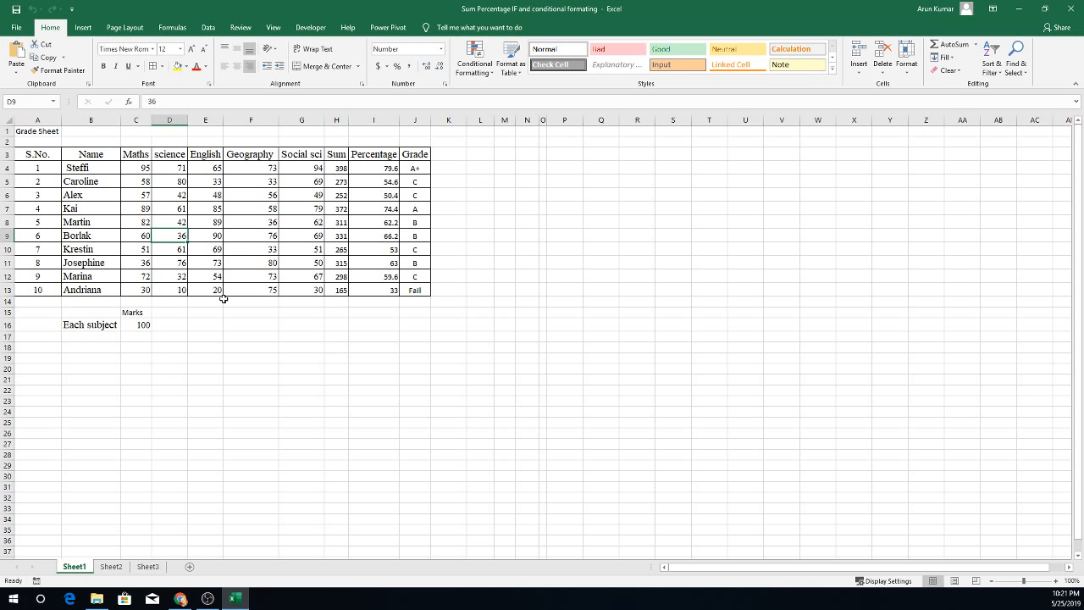
pyautogui.write('88')
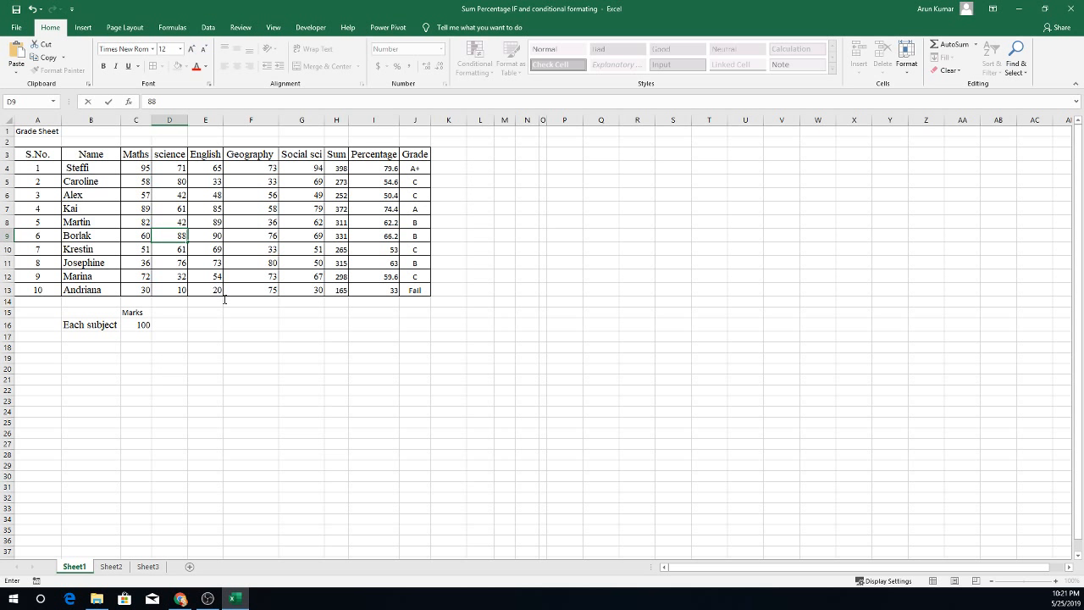
pyautogui.press('Return')
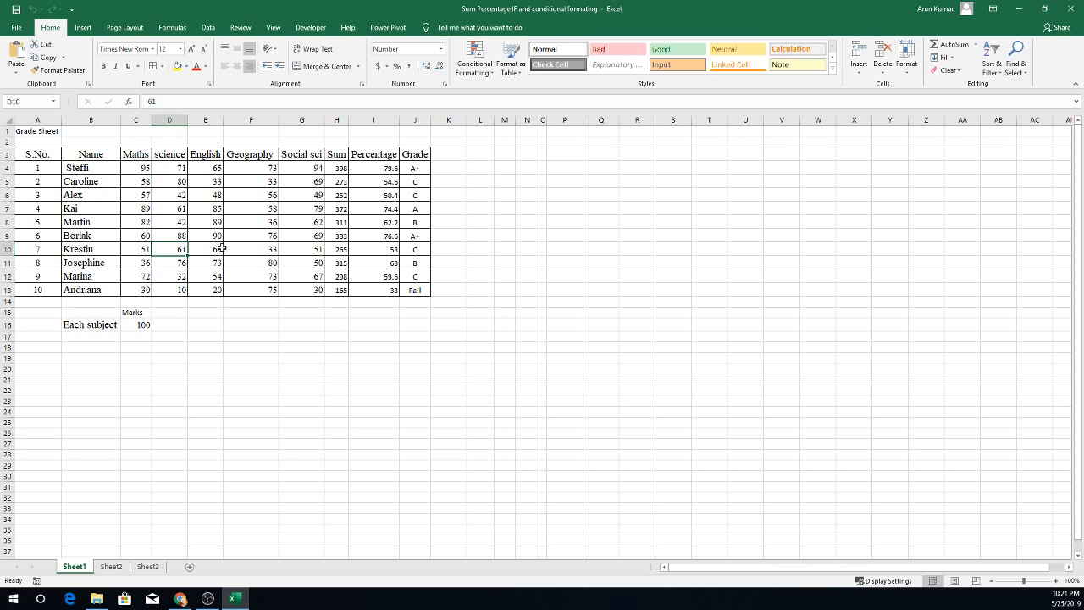
# Change the science mark in cell D6 to 69.
pyautogui.press('Up')
pyautogui.press('Up')
pyautogui.press('Up')
pyautogui.press('Up')
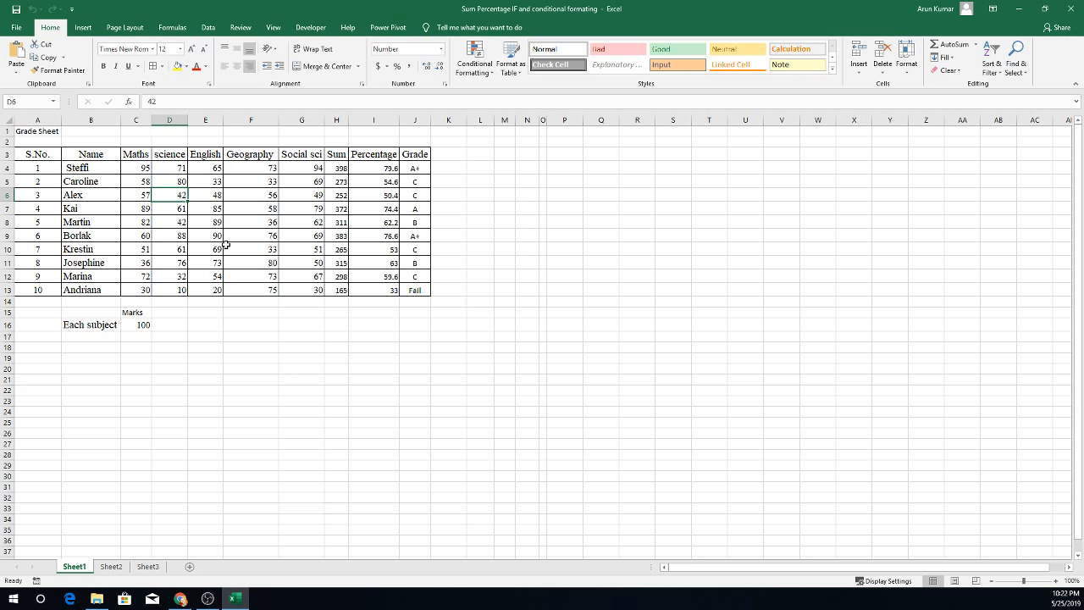
pyautogui.write('6')
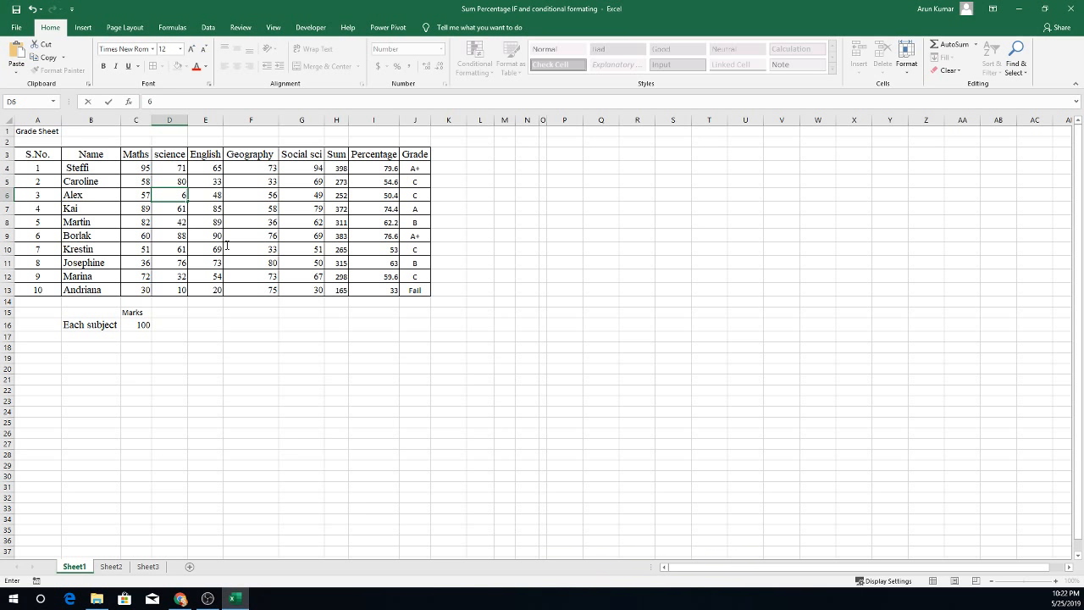
pyautogui.write('9')
pyautogui.press('Return')
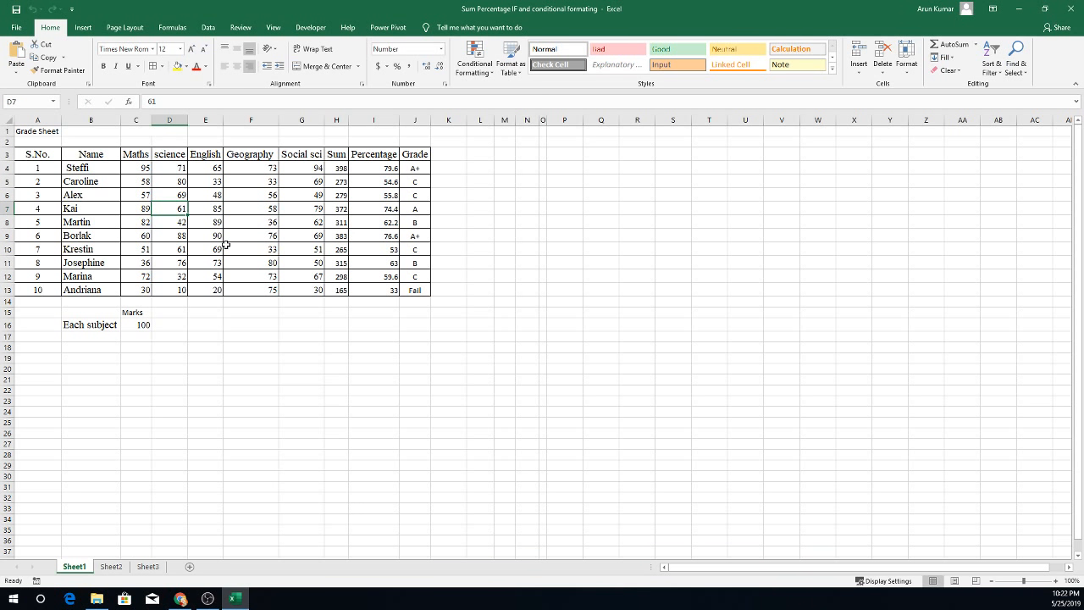
# Change the Maths mark in cell C6 to 88.
pyautogui.press('Up')
pyautogui.press('Left')
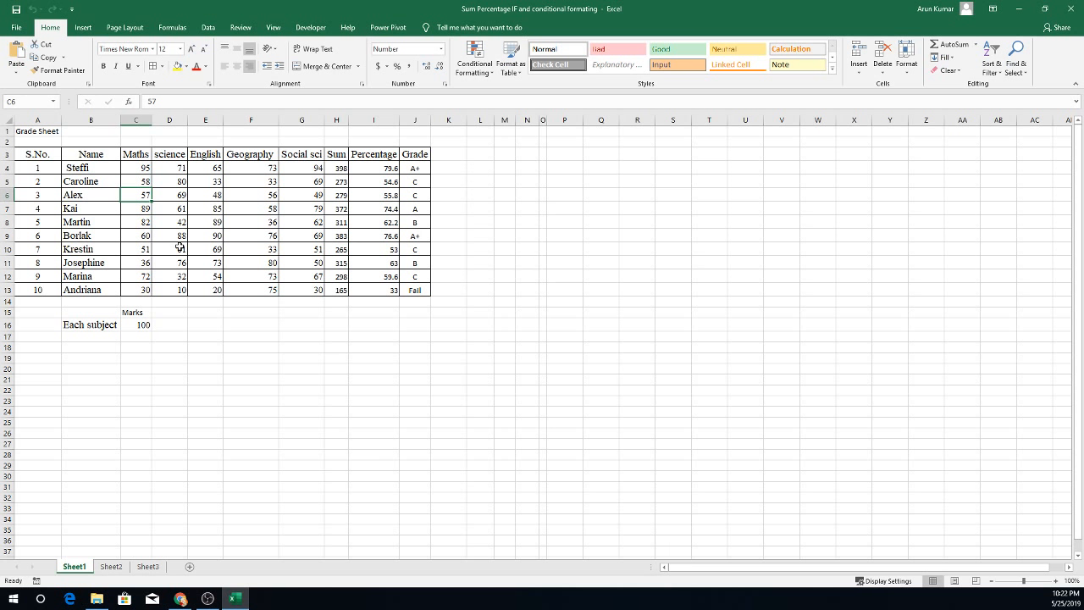
pyautogui.write('88')
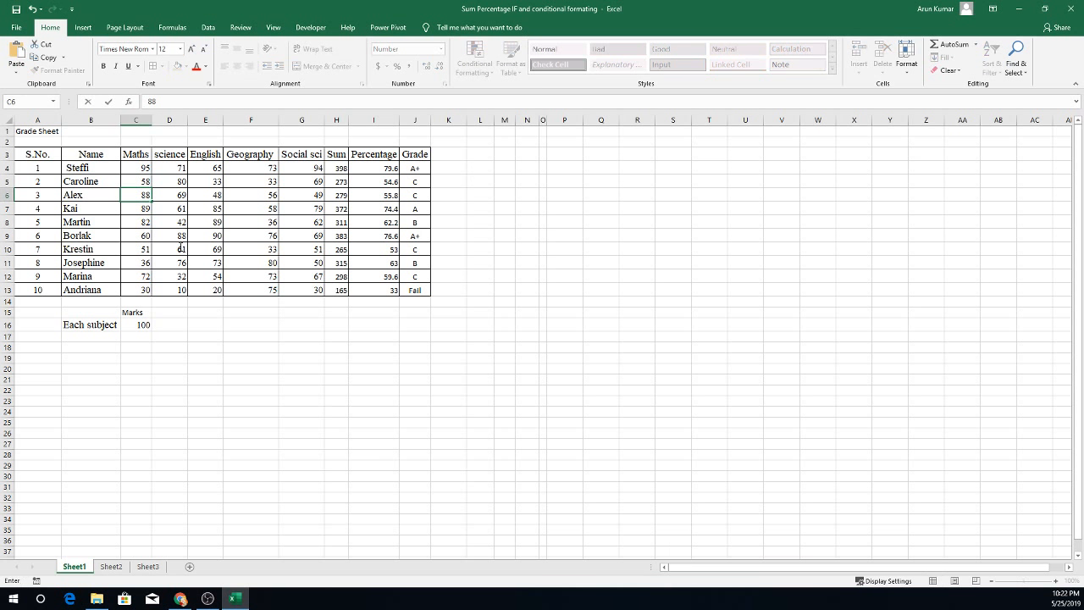
pyautogui.press('Return')
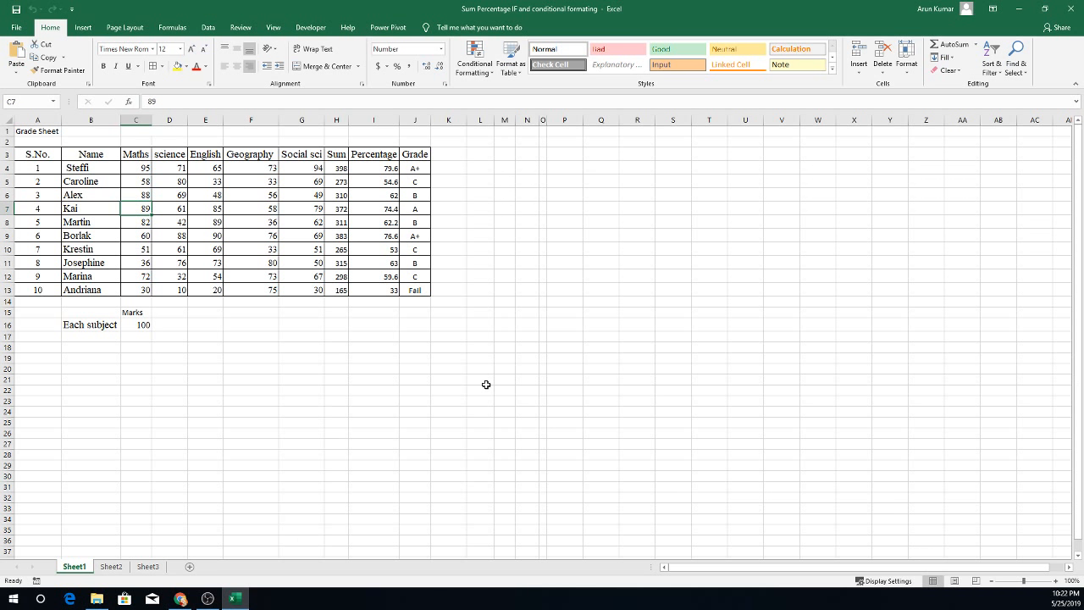
# Select cell J4, the first student's grade in the Grade column.
pyautogui.hotkey('ctrl', 'Right')
pyautogui.press('Up')
pyautogui.press('Up')
pyautogui.press('Up')
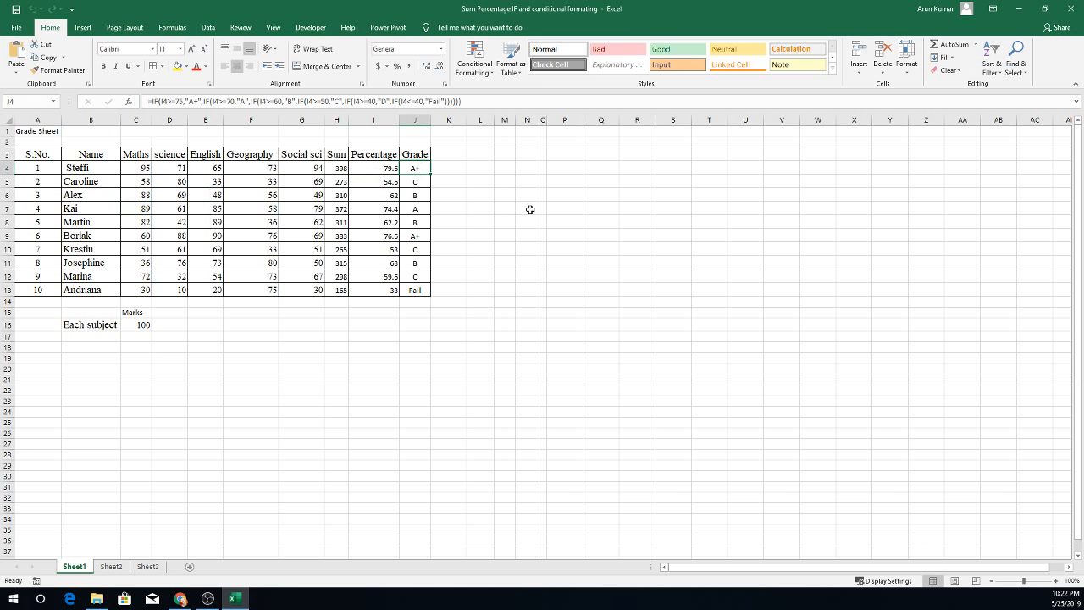